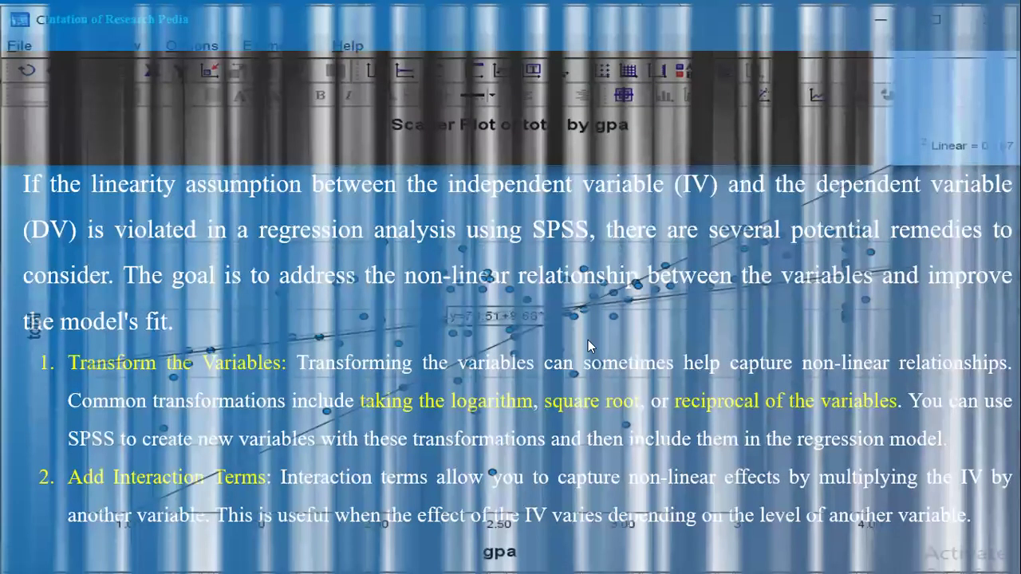
# End the slide show, switch to SPSS Statistics and exit it by closing the empty Untitled1 dataset
pyautogui.rightClick(588, 340)
pyautogui.click(649, 329)
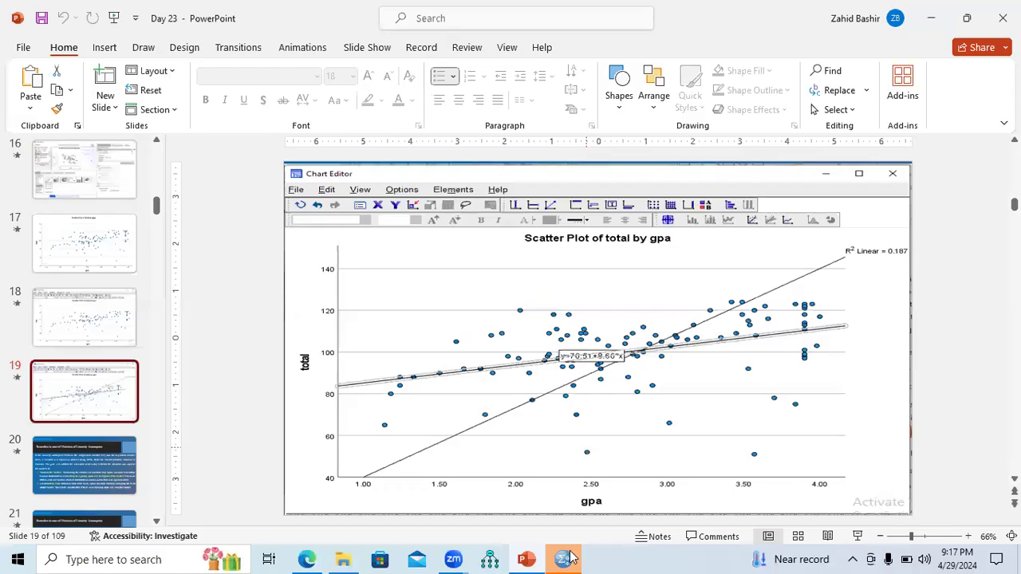
pyautogui.click(568, 558)
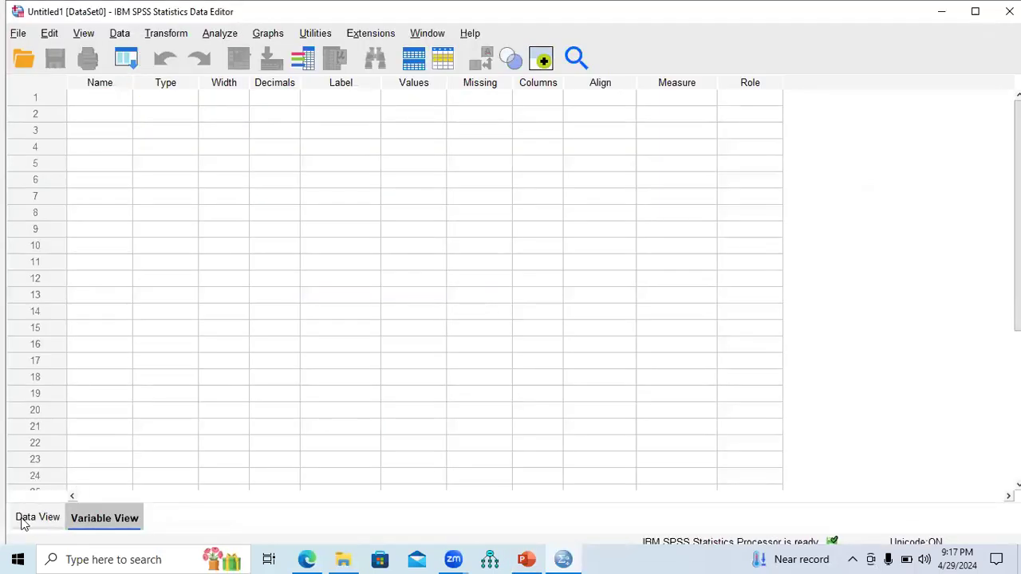
pyautogui.click(32, 517)
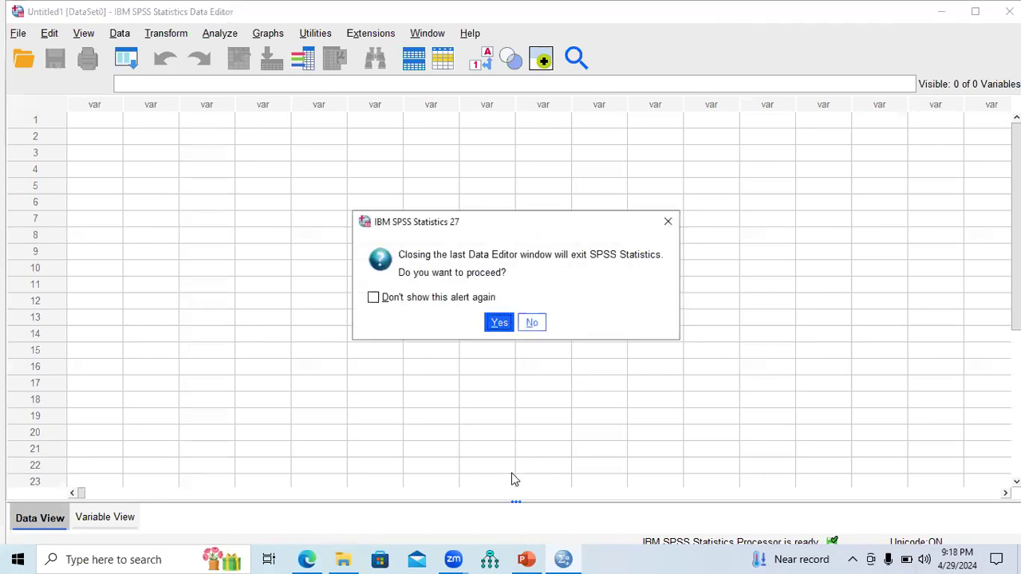
pyautogui.click(498, 323)
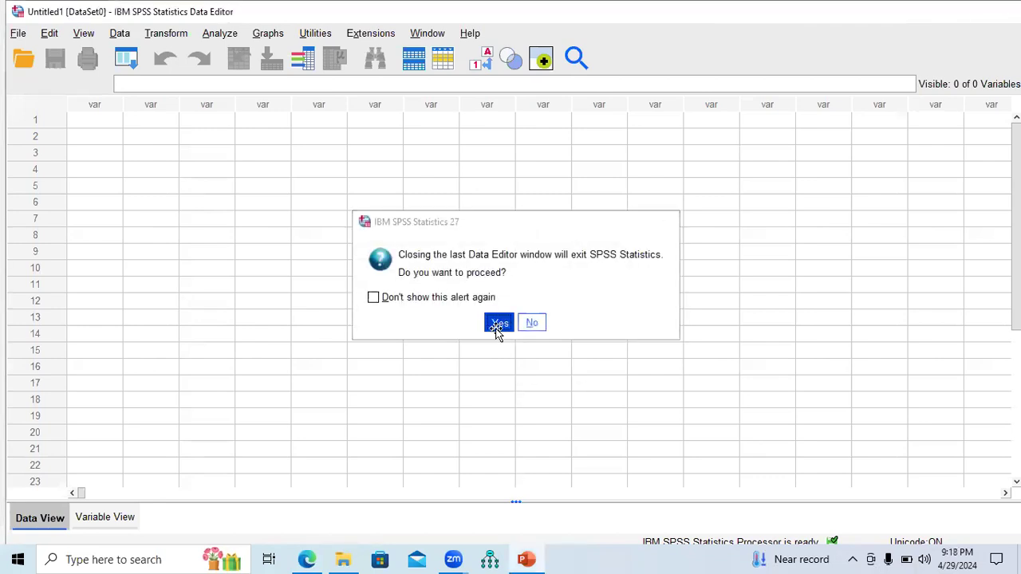
# Open Example 1.sav from the Datasets for 5th Day folder inside the Datasets for Day 20 archive
pyautogui.click(341, 559)
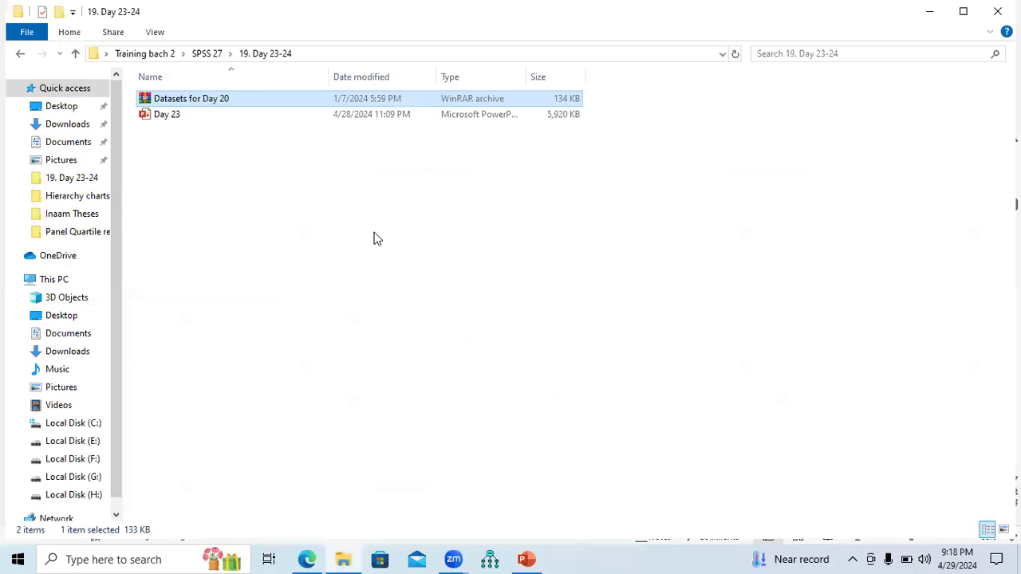
pyautogui.doubleClick(212, 106)
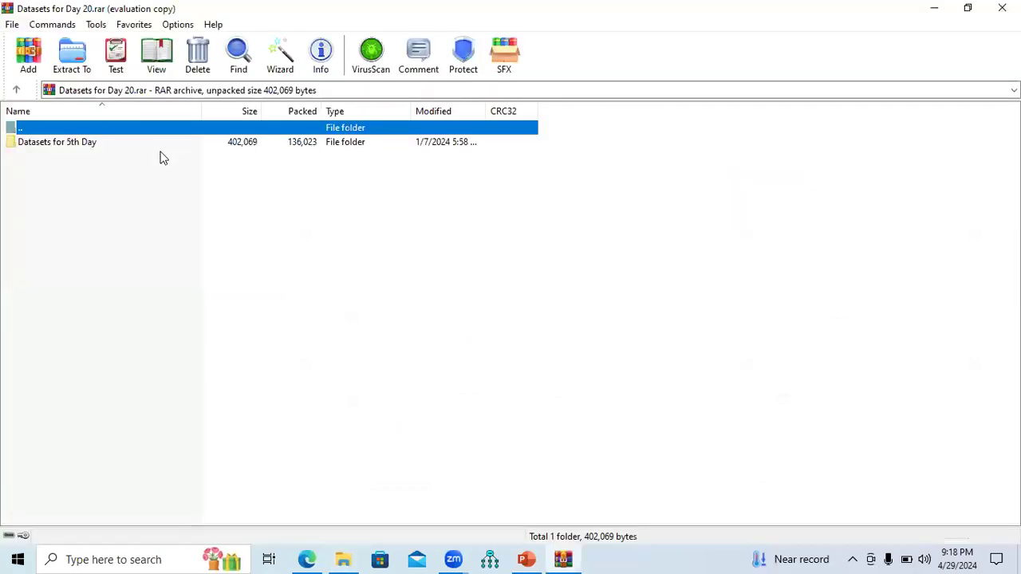
pyautogui.click(102, 149)
pyautogui.doubleClick(102, 151)
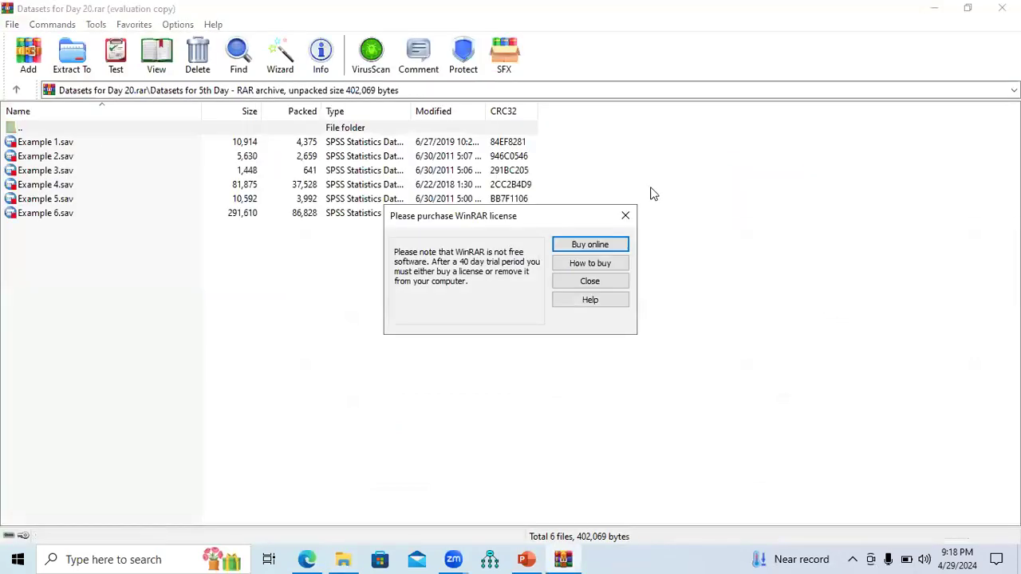
pyautogui.press('Escape')
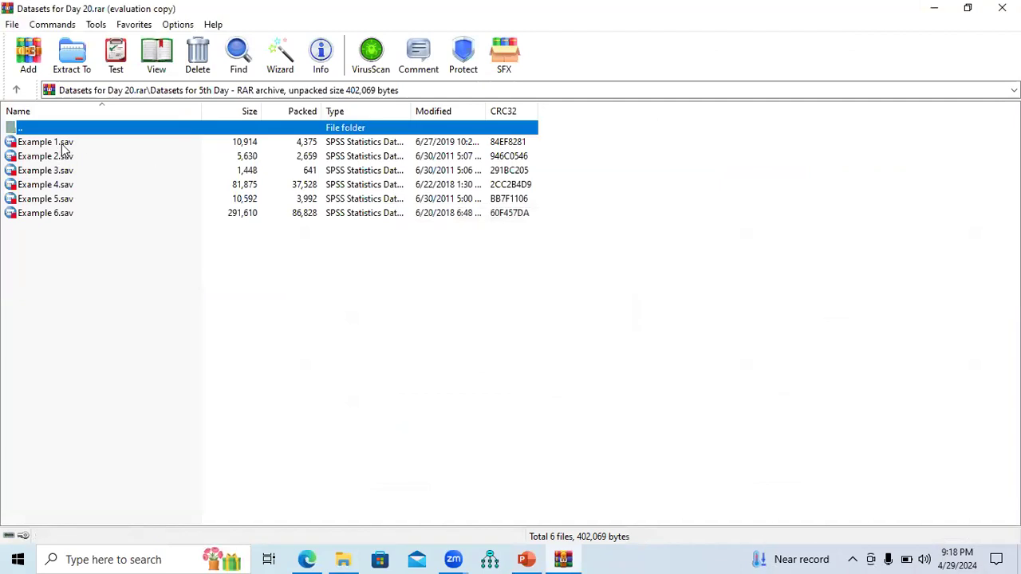
pyautogui.doubleClick(64, 147)
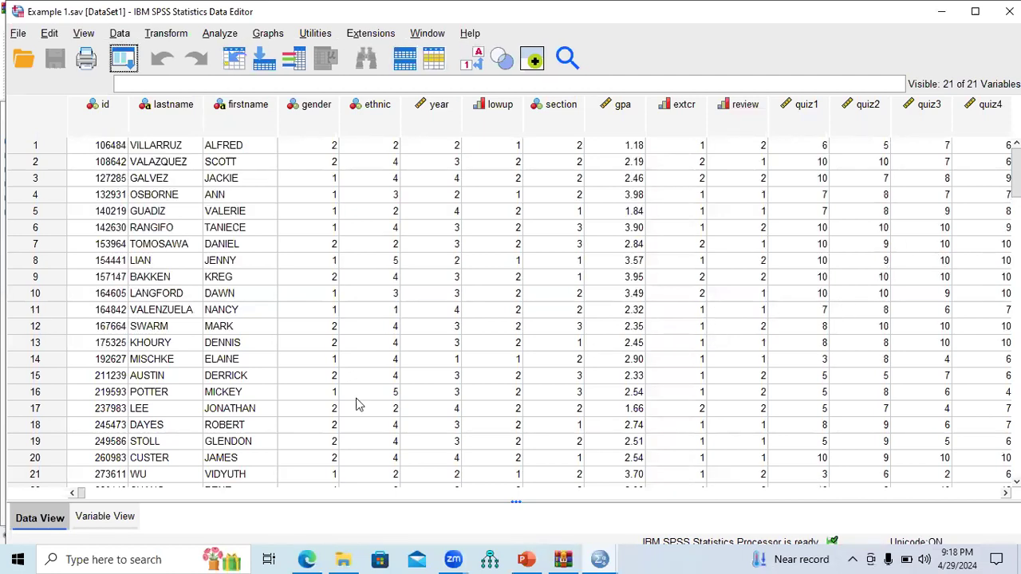
# Examine the definitions of the gpa and total variables in the dataset's variable list
pyautogui.click(90, 519)
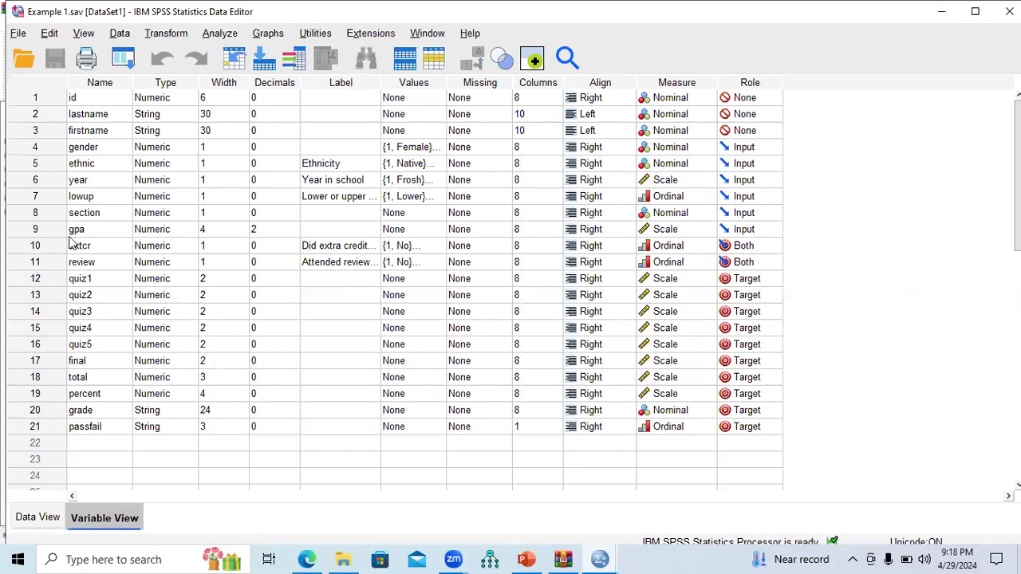
pyautogui.click(47, 229)
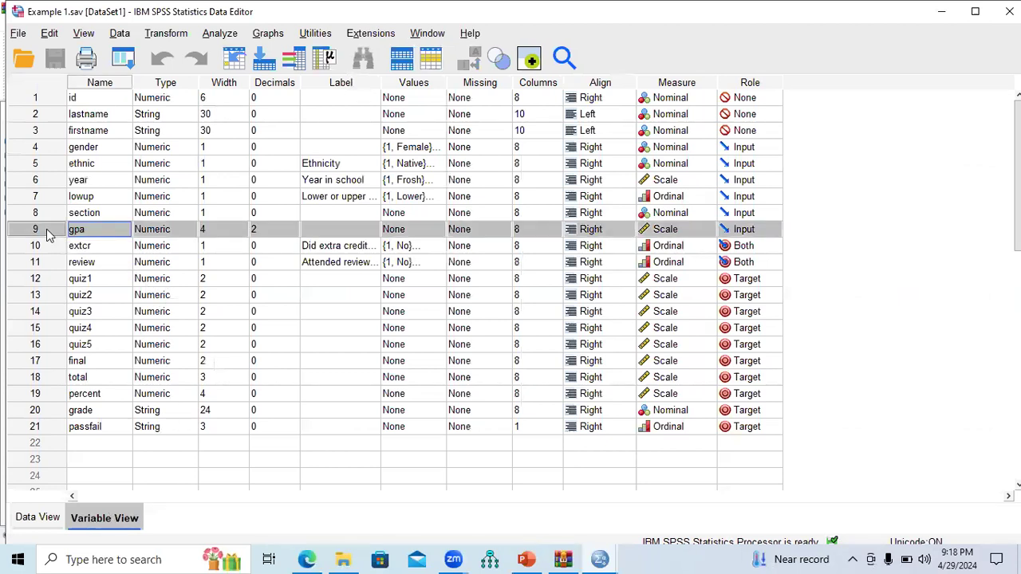
pyautogui.click(56, 380)
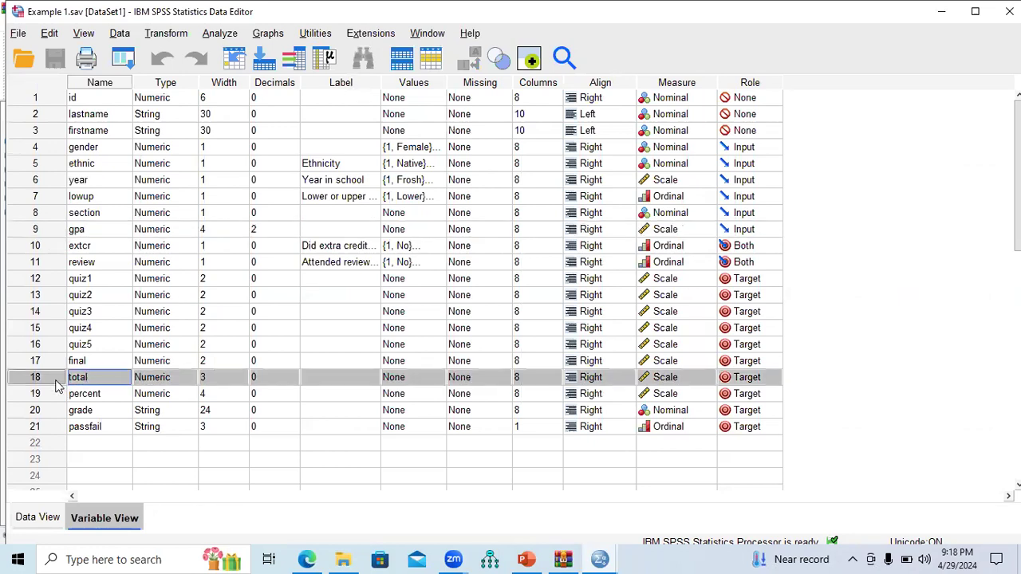
pyautogui.click(51, 234)
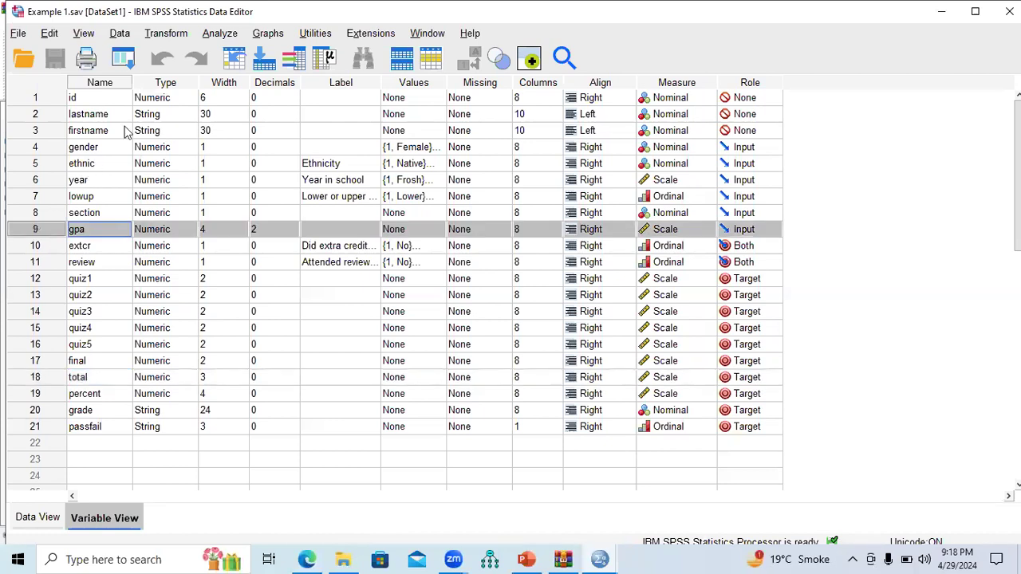
# Start a new chart in the Chart Builder using the Scatter Plot type from the Scatter/Dot gallery
pyautogui.click(271, 35)
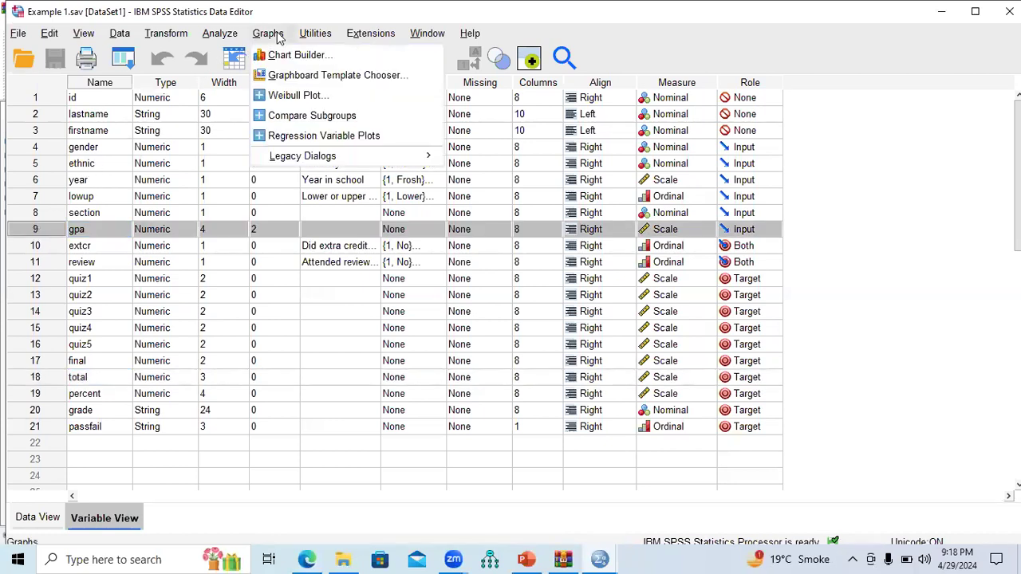
pyautogui.click(292, 57)
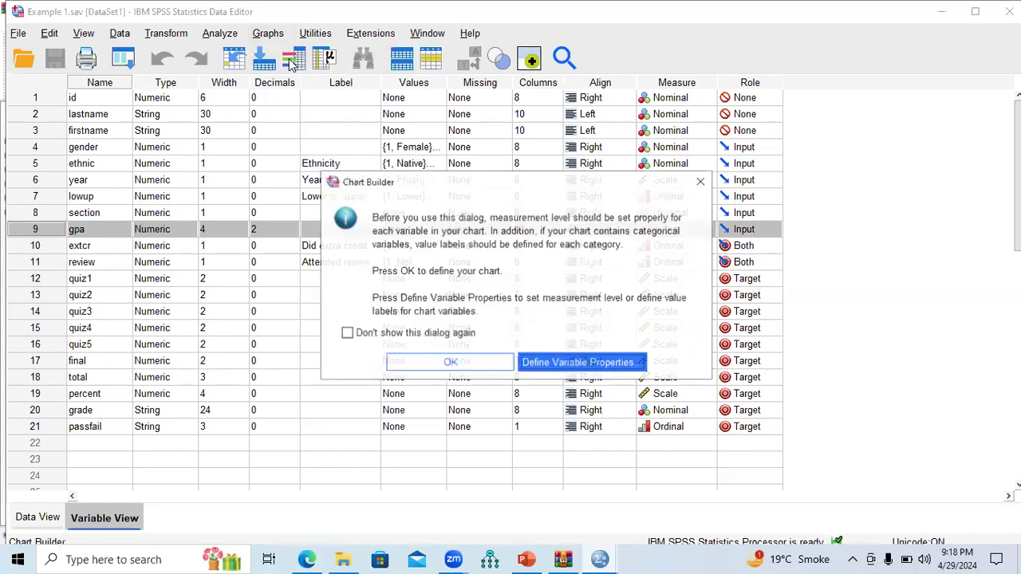
pyautogui.click(466, 361)
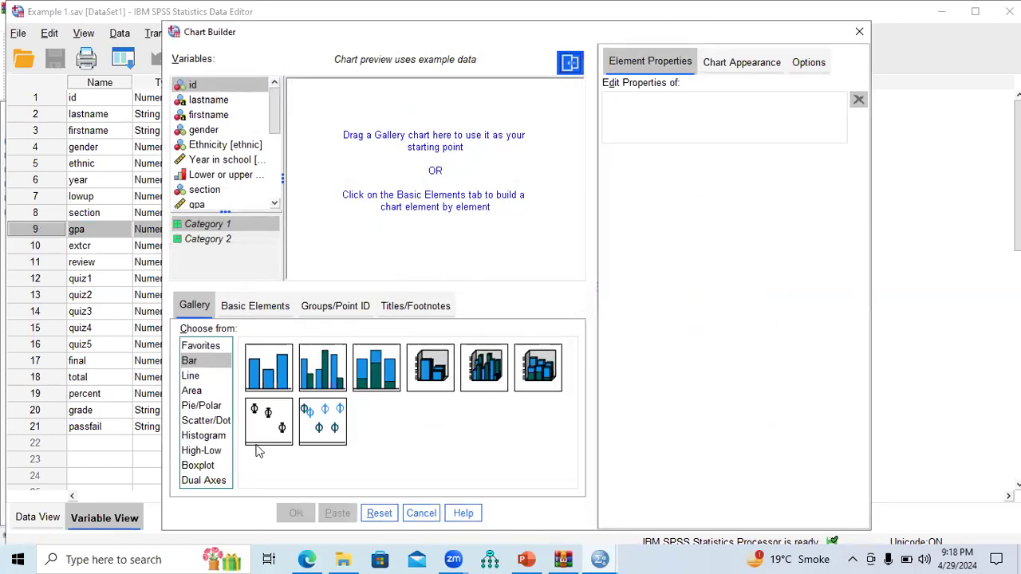
pyautogui.click(201, 421)
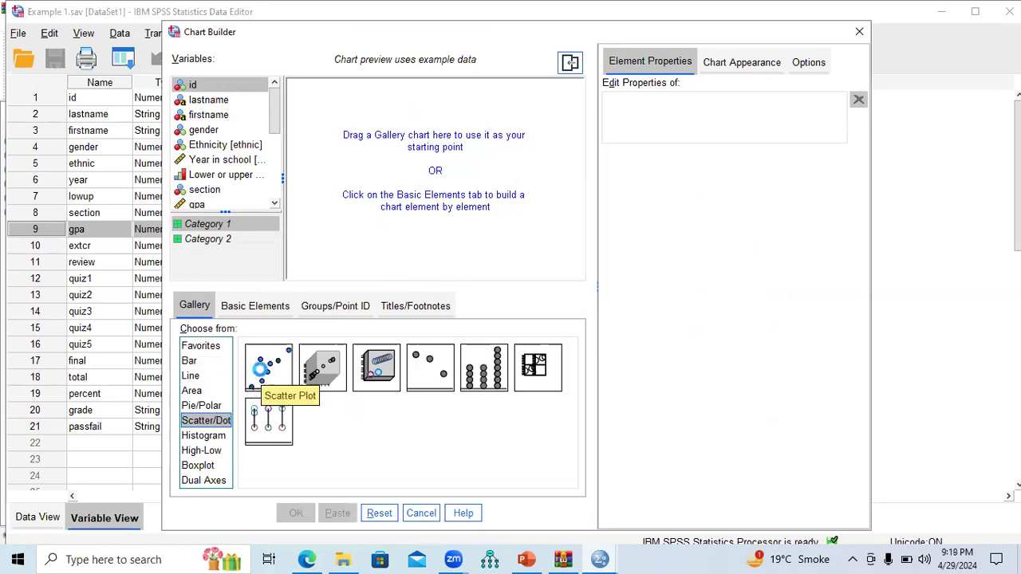
pyautogui.click(263, 377)
pyautogui.doubleClick(263, 376)
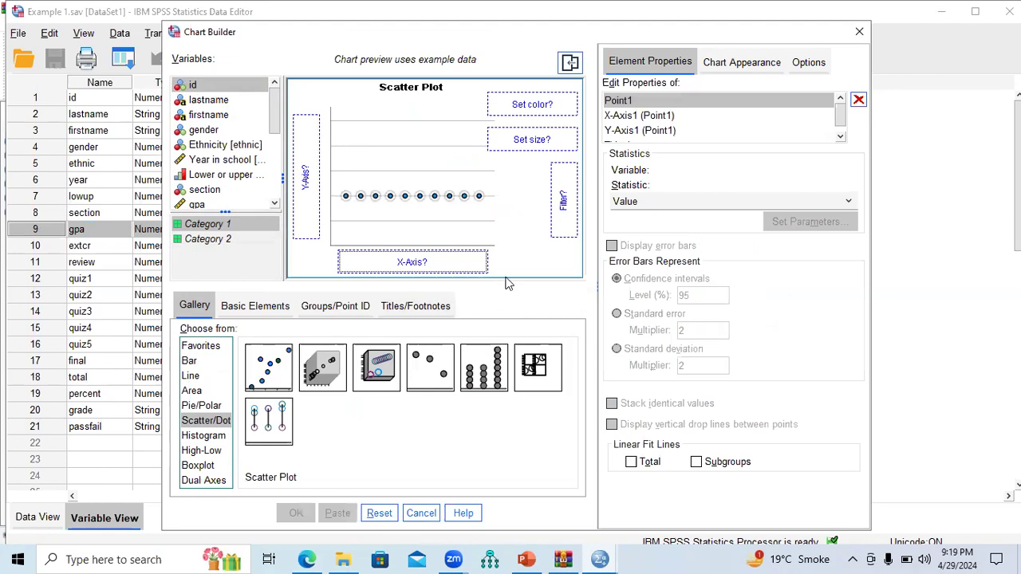
# Assign gpa to the X axis and total to the Y axis, and generate the scatter plot
pyautogui.moveTo(273, 129); pyautogui.dragTo(271, 142)
pyautogui.click(199, 171)
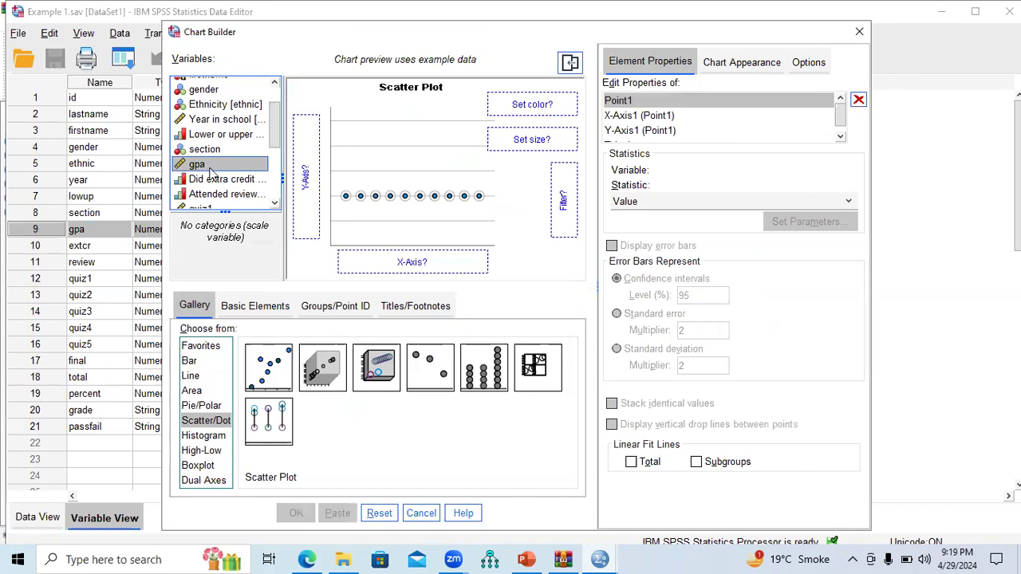
pyautogui.moveTo(209, 171); pyautogui.dragTo(412, 257)
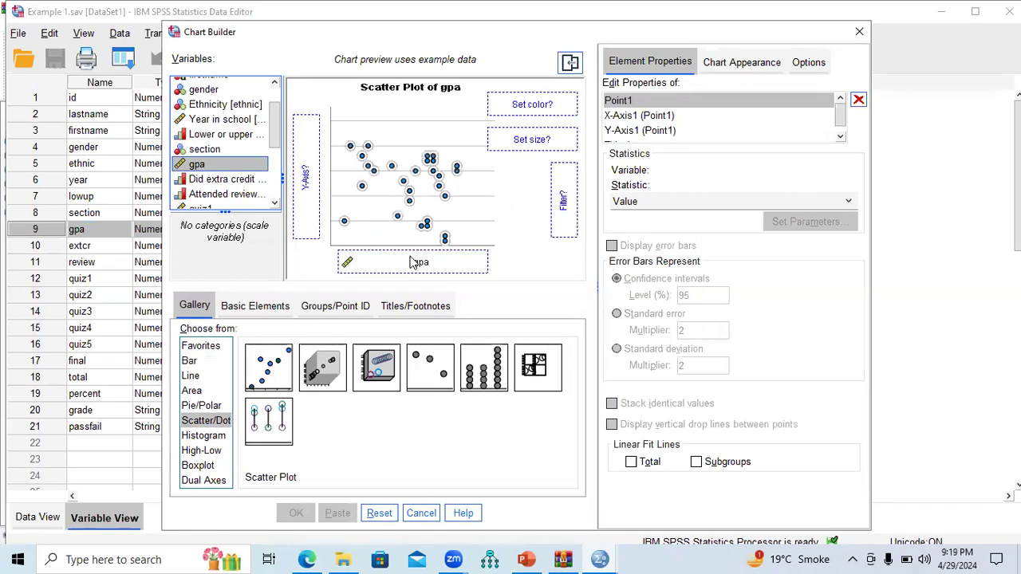
pyautogui.moveTo(275, 143); pyautogui.dragTo(275, 191)
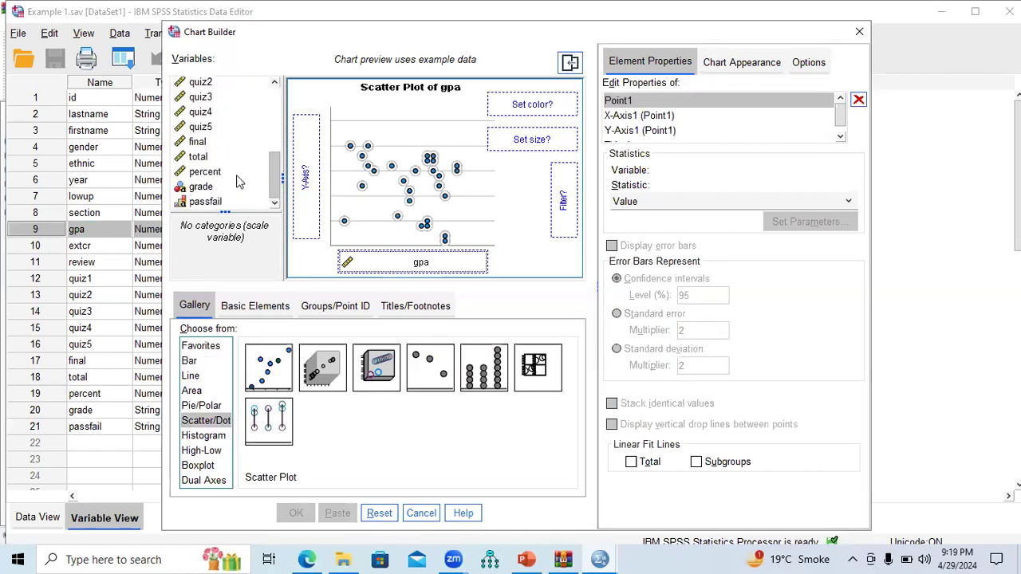
pyautogui.moveTo(204, 163); pyautogui.dragTo(303, 170)
pyautogui.press('Return')
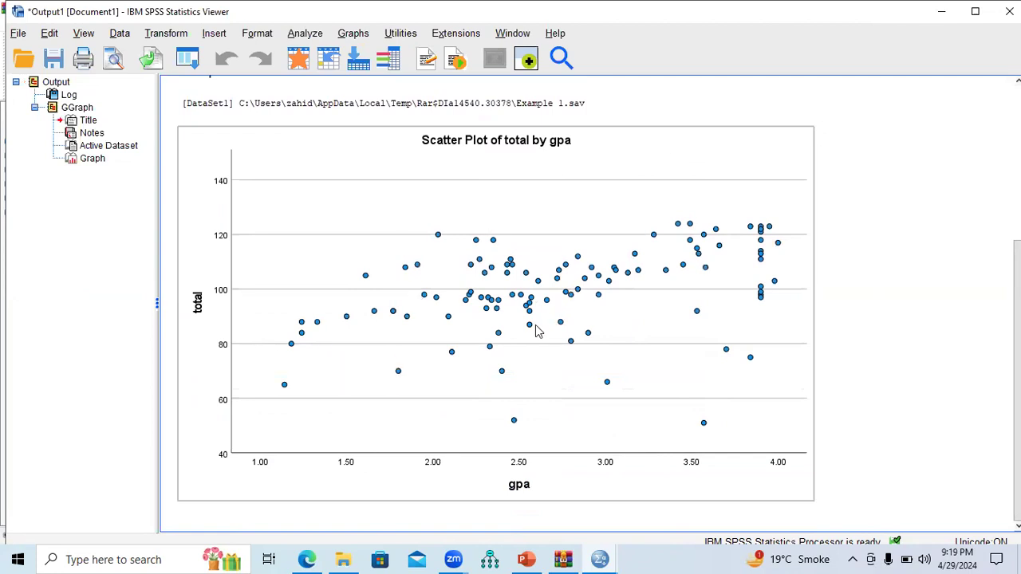
# Edit the scatter plot in a maximized Chart Editor, adding a reference line from an equation and a linear fit line at total
pyautogui.click(460, 231)
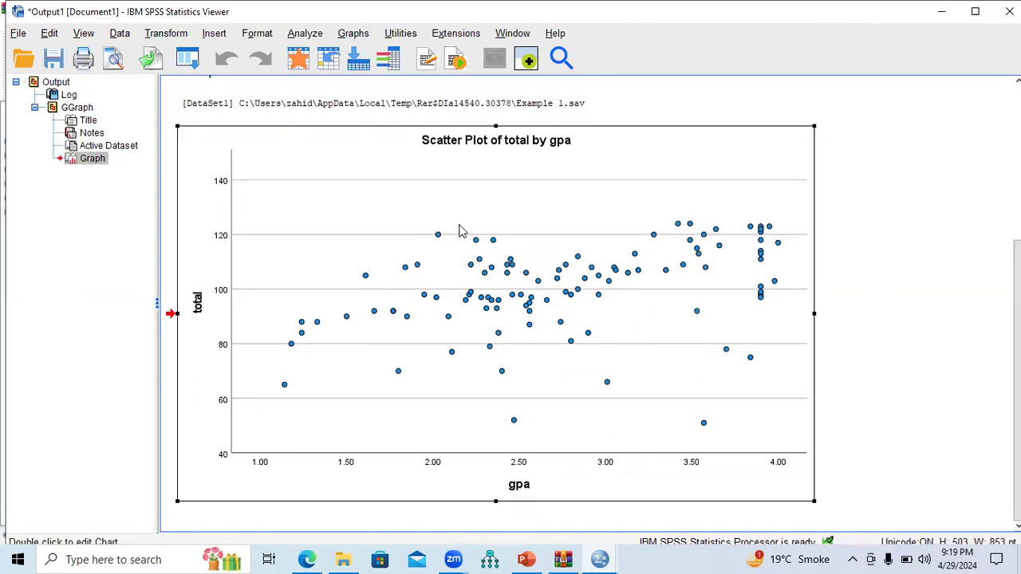
pyautogui.doubleClick(459, 230)
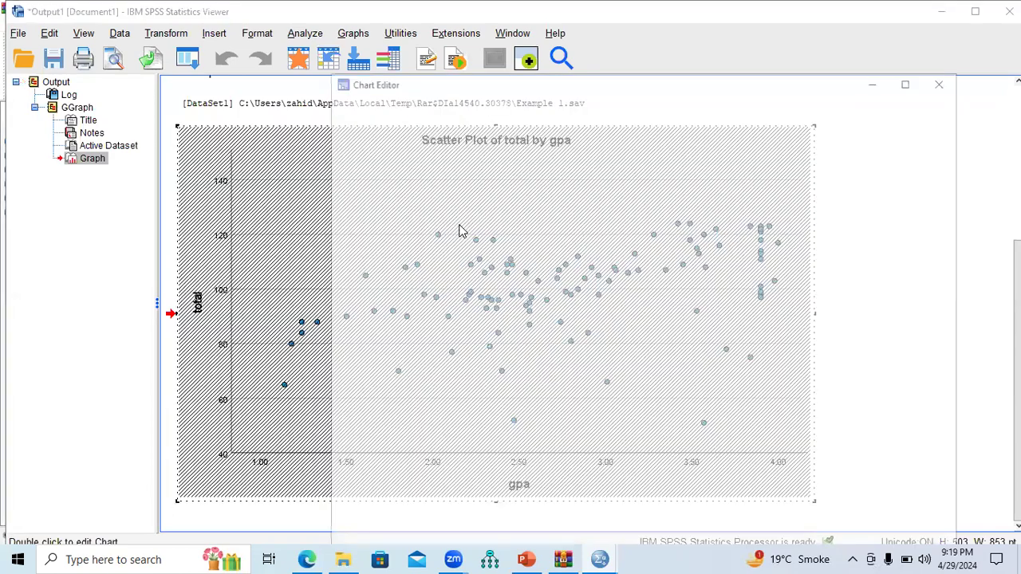
pyautogui.click(913, 83)
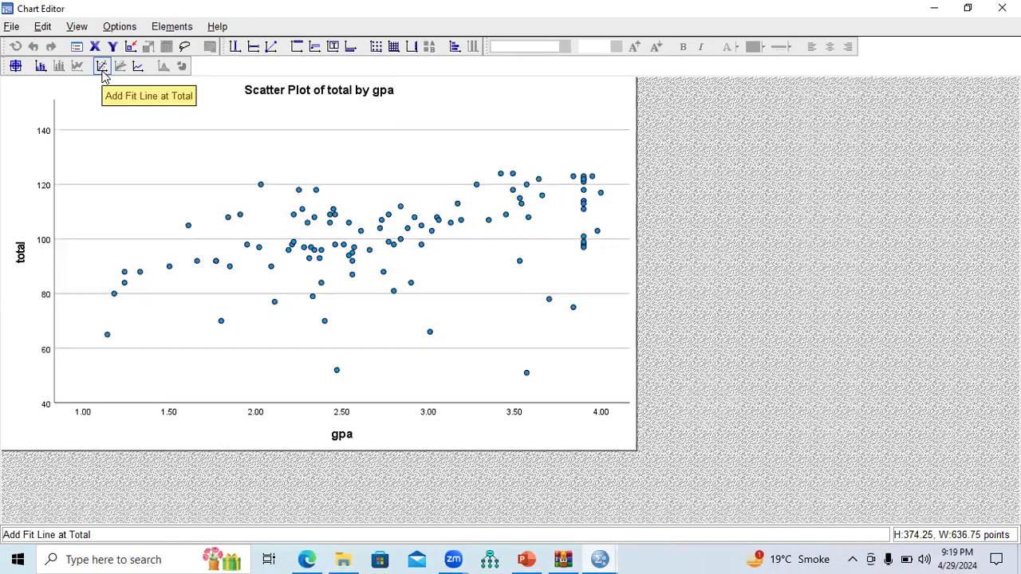
pyautogui.click(271, 48)
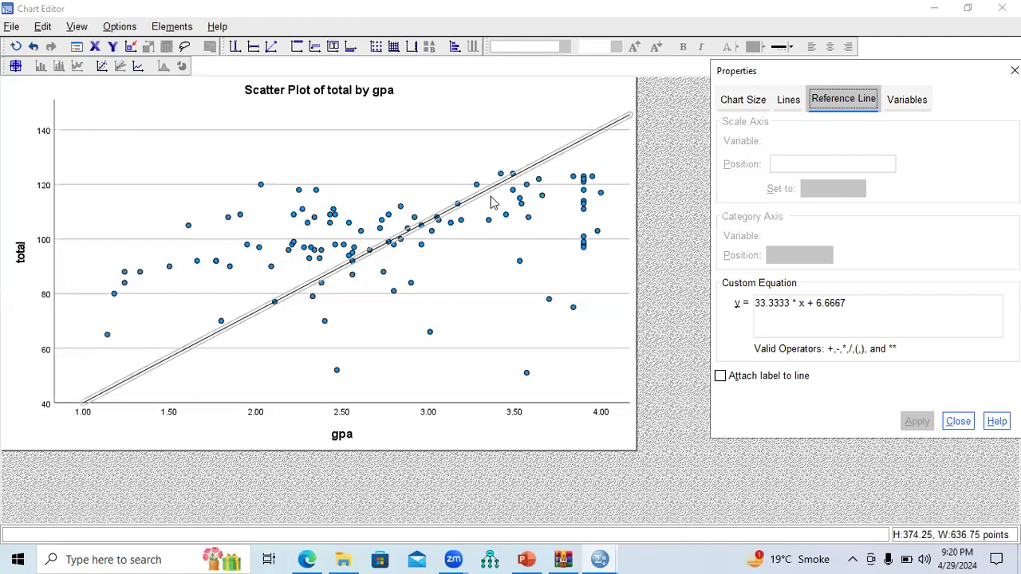
pyautogui.click(102, 67)
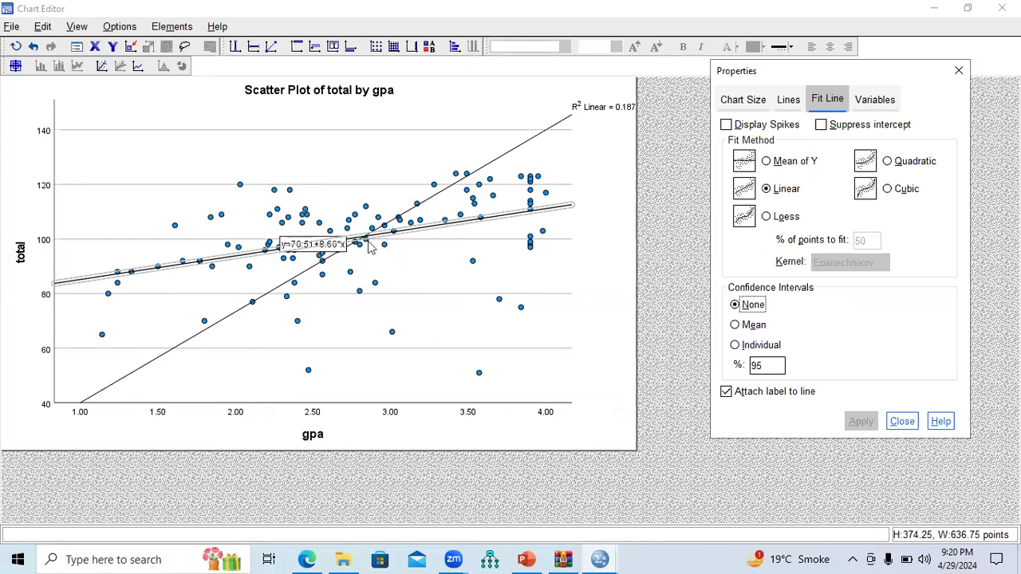
# Select the scatter plot's data points, then close their properties and the Chart Editor to return to the output
pyautogui.click(486, 234)
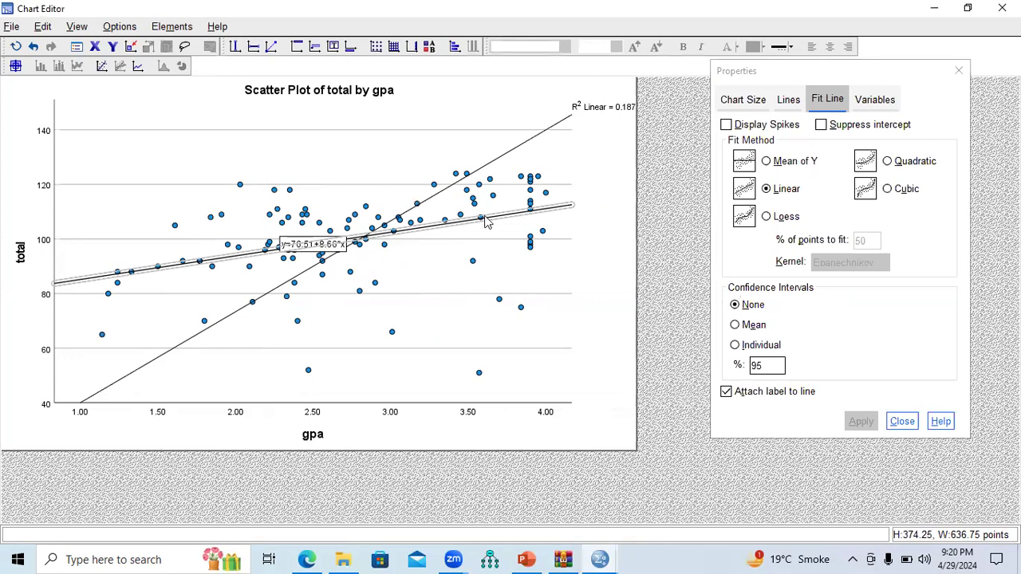
pyautogui.click(486, 222)
pyautogui.click(342, 247)
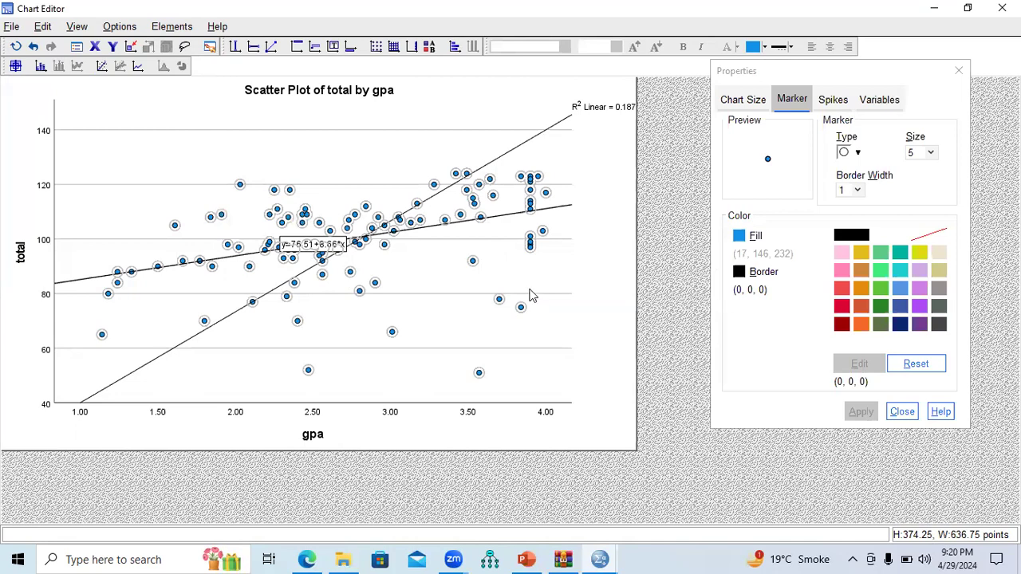
pyautogui.click(958, 71)
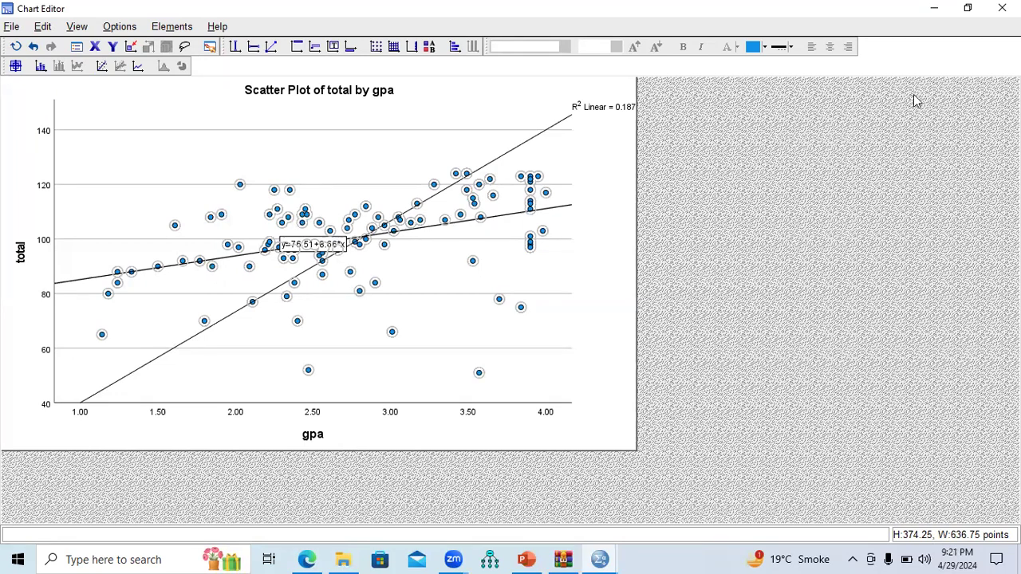
pyautogui.click(1001, 8)
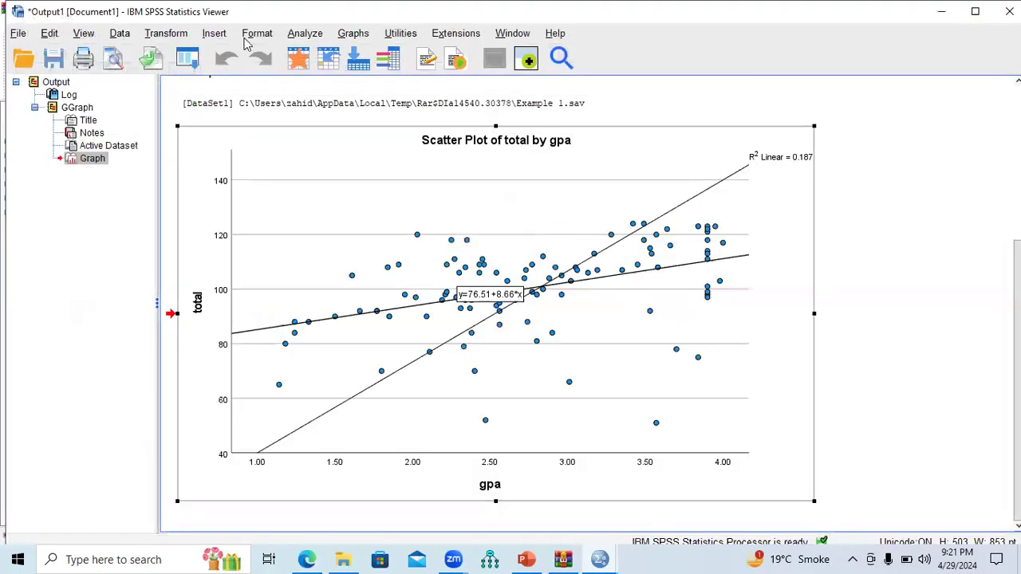
# Generate another scatter plot with gpa on the X axis and percent replacing total on the Y axis
pyautogui.click(349, 39)
pyautogui.click(361, 54)
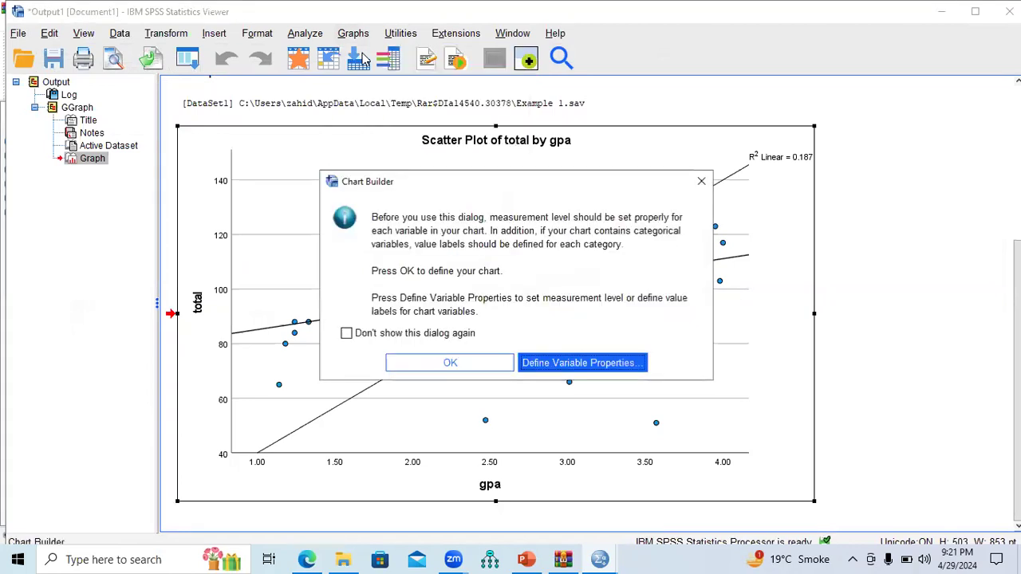
pyautogui.click(483, 365)
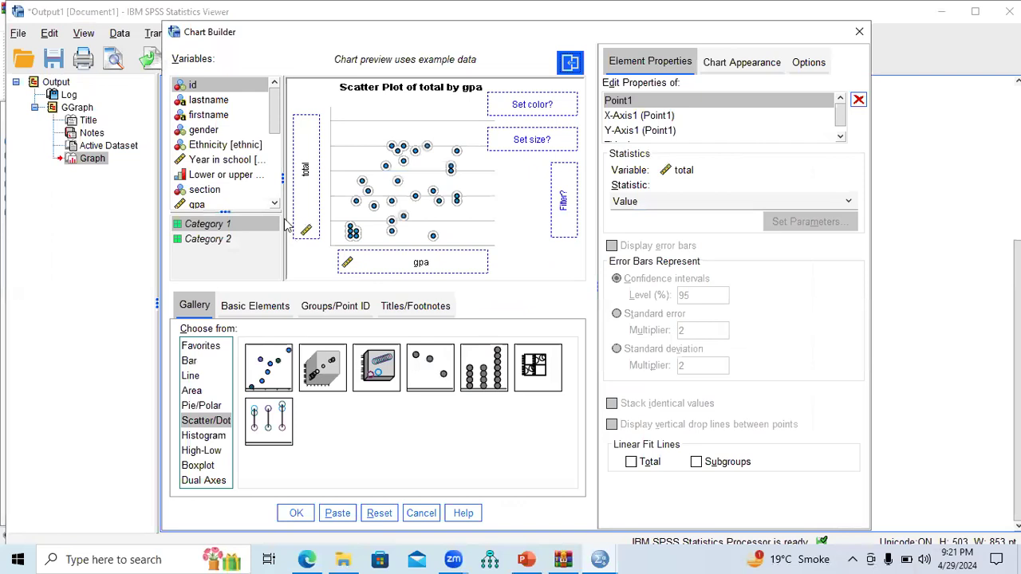
pyautogui.moveTo(275, 132); pyautogui.dragTo(271, 199)
pyautogui.click(308, 189)
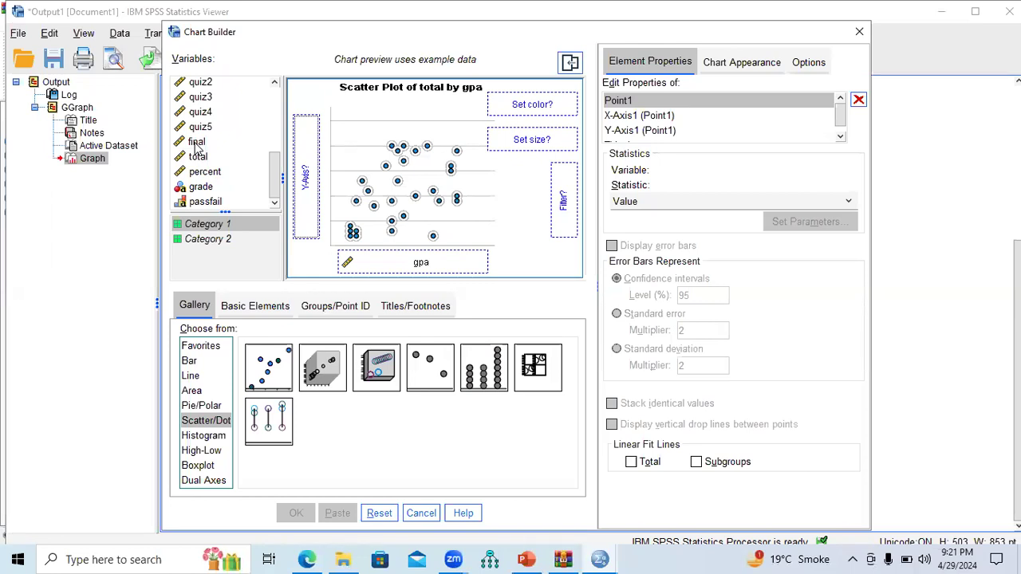
pyautogui.moveTo(197, 175); pyautogui.dragTo(299, 171)
pyautogui.press('Return')
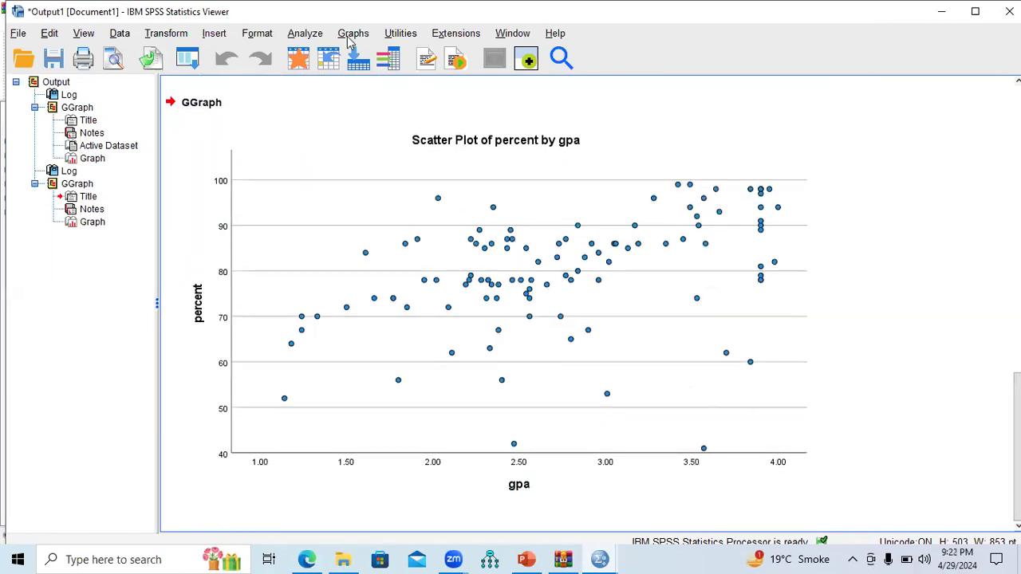
# Edit the percent-by-gpa scatter plot in a maximized Chart Editor, adding a reference line from an equation and a linear fit line
pyautogui.click(429, 272)
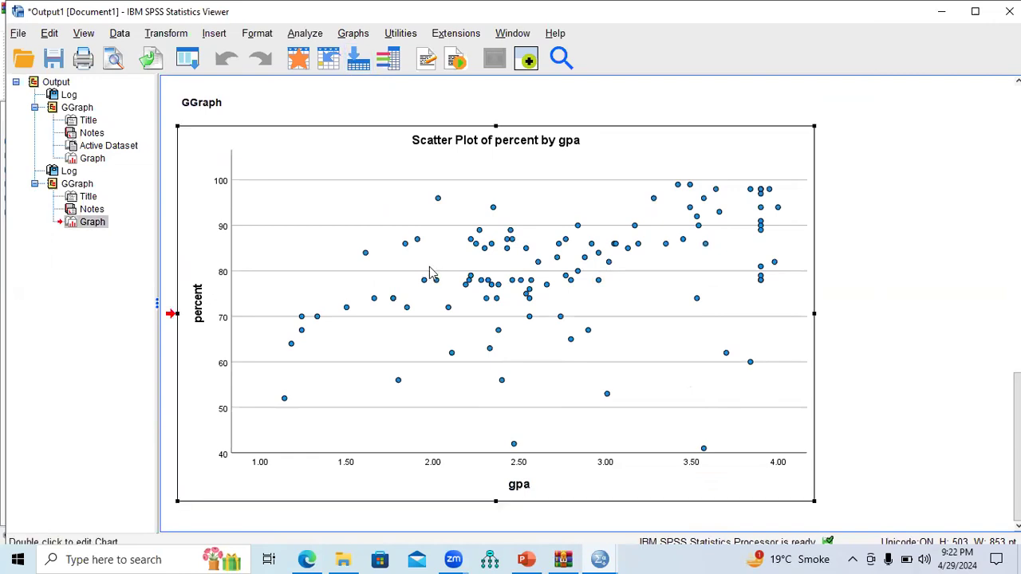
pyautogui.doubleClick(429, 272)
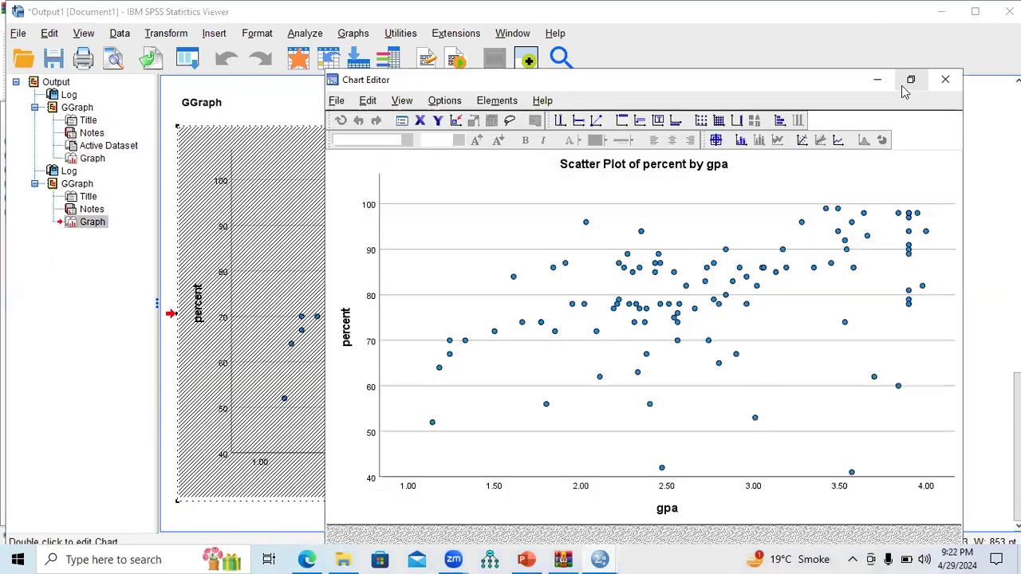
pyautogui.click(909, 80)
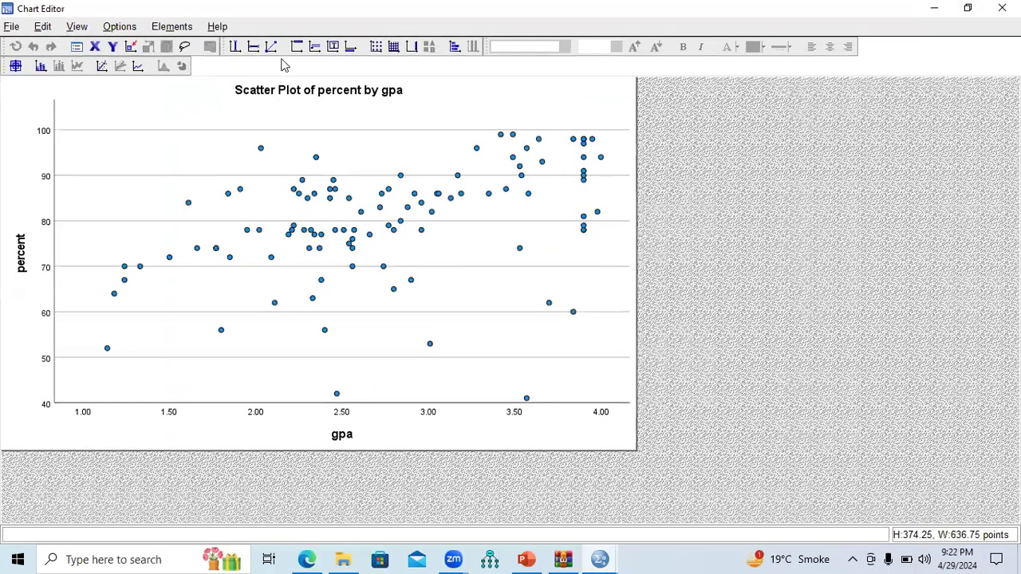
pyautogui.click(272, 47)
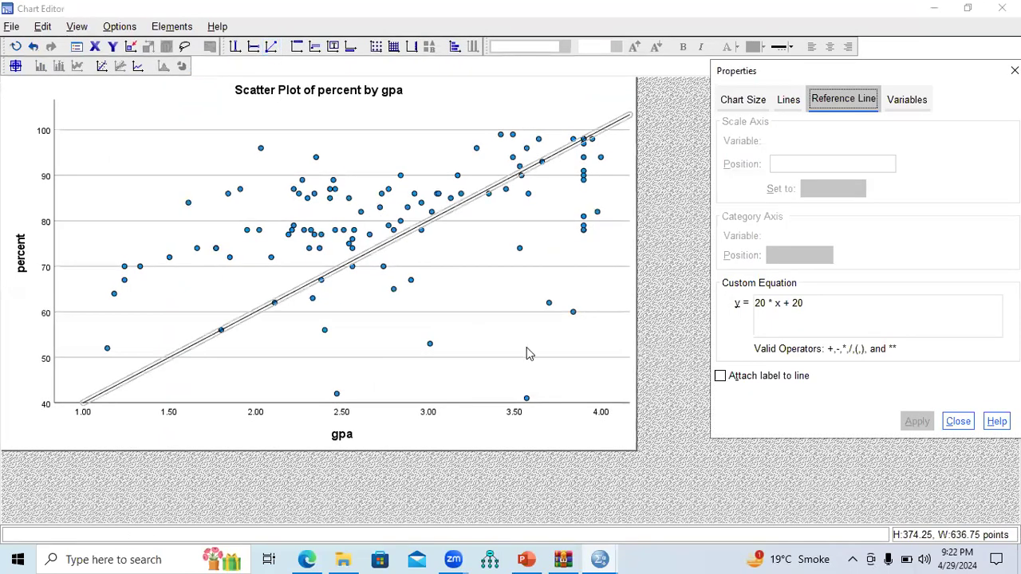
pyautogui.click(1014, 70)
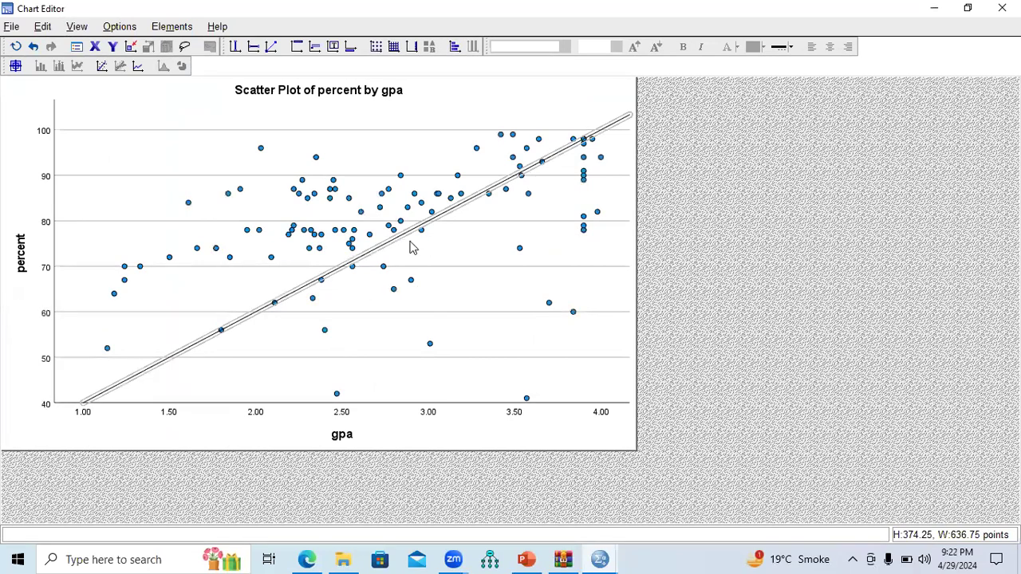
pyautogui.click(102, 68)
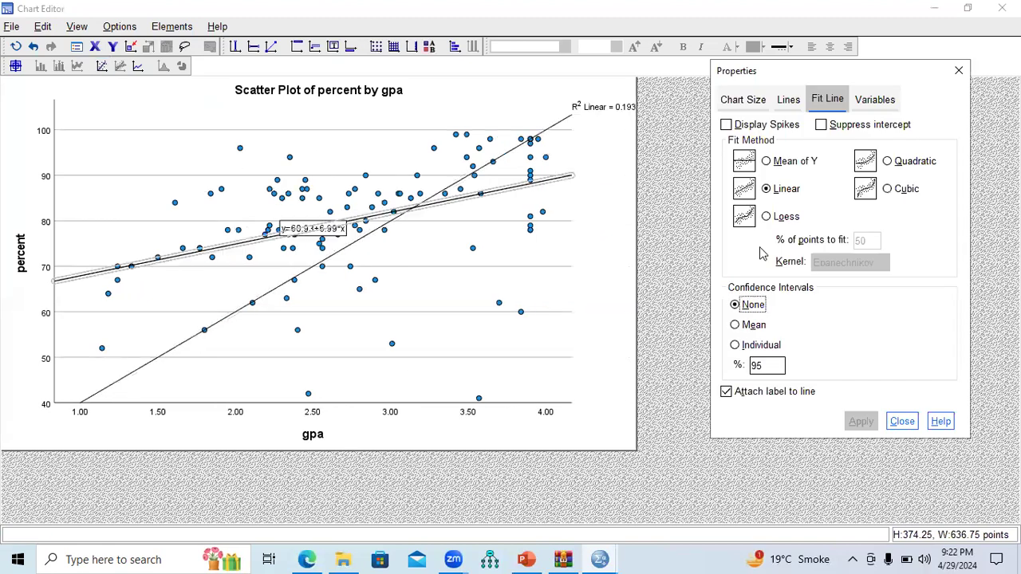
pyautogui.click(958, 71)
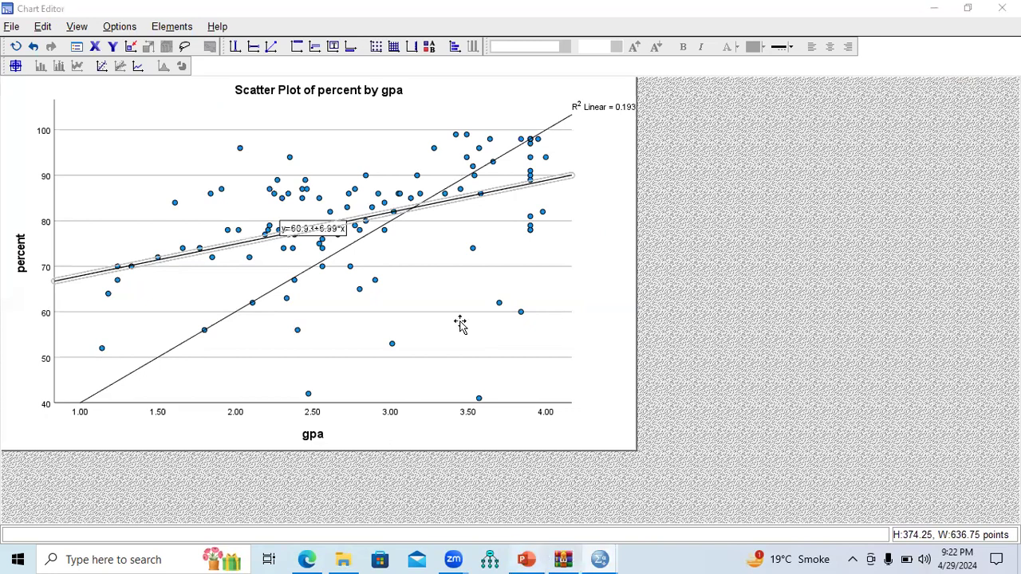
# Switch to the Day 23 PowerPoint presentation and show the slide on remedies for violating the linearity assumption as a slide show
pyautogui.hotkey('alt', 'Tab')
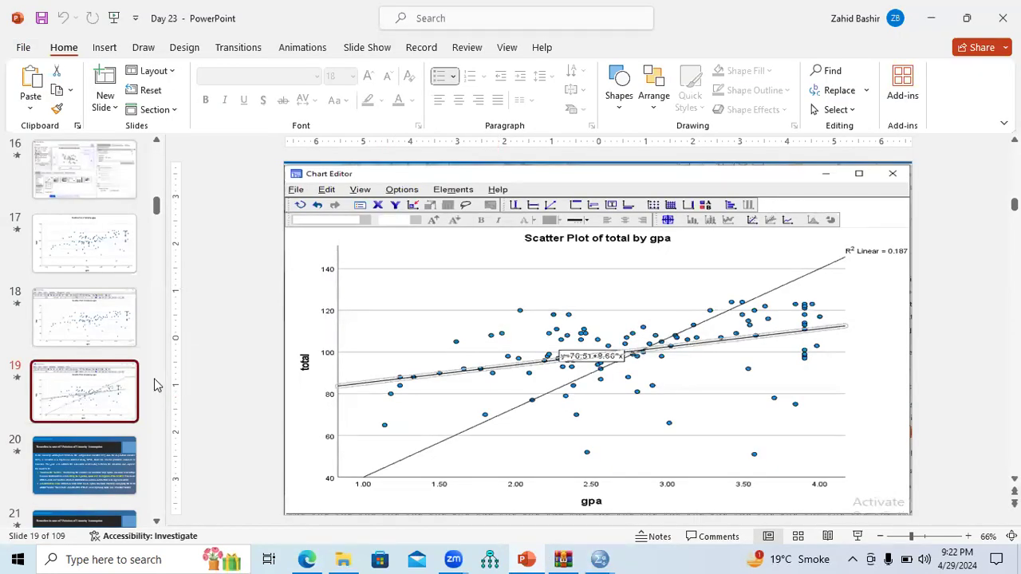
pyautogui.click(111, 469)
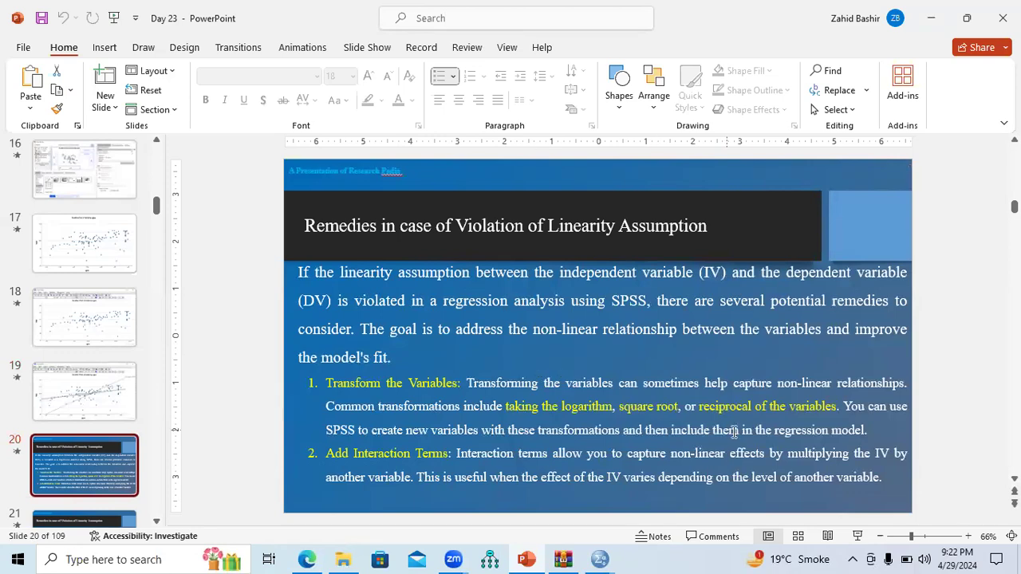
pyautogui.click(858, 536)
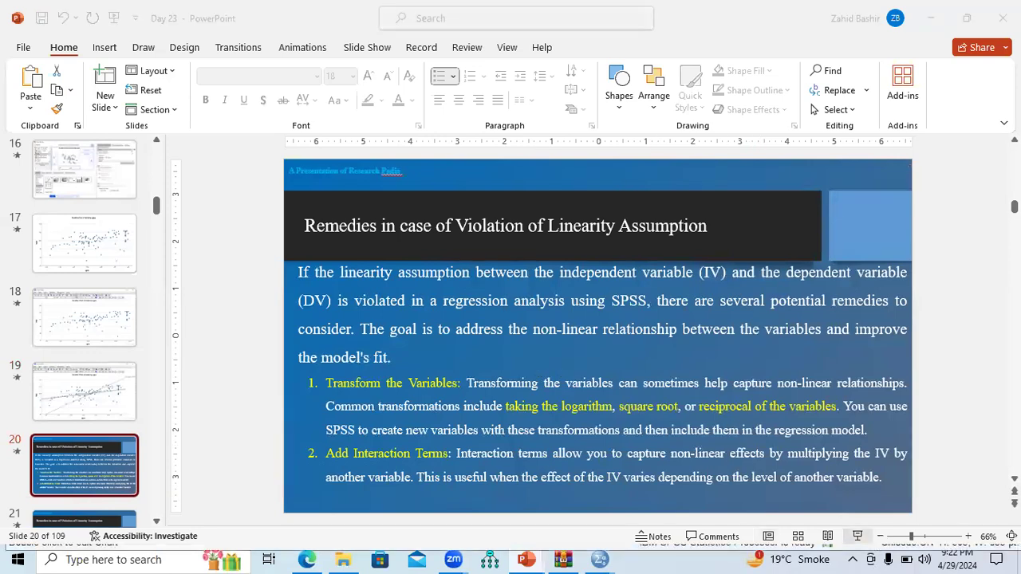
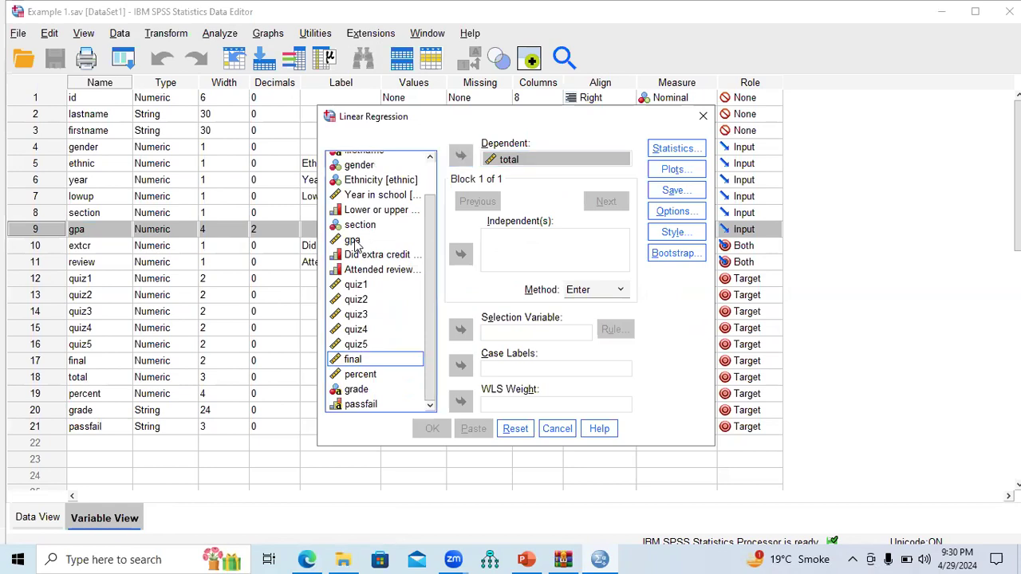
# Set gpa as the independent variable of the linear regression, and review the Save Residuals instructions on the PowerPoint normality testing slide
pyautogui.click(461, 254)
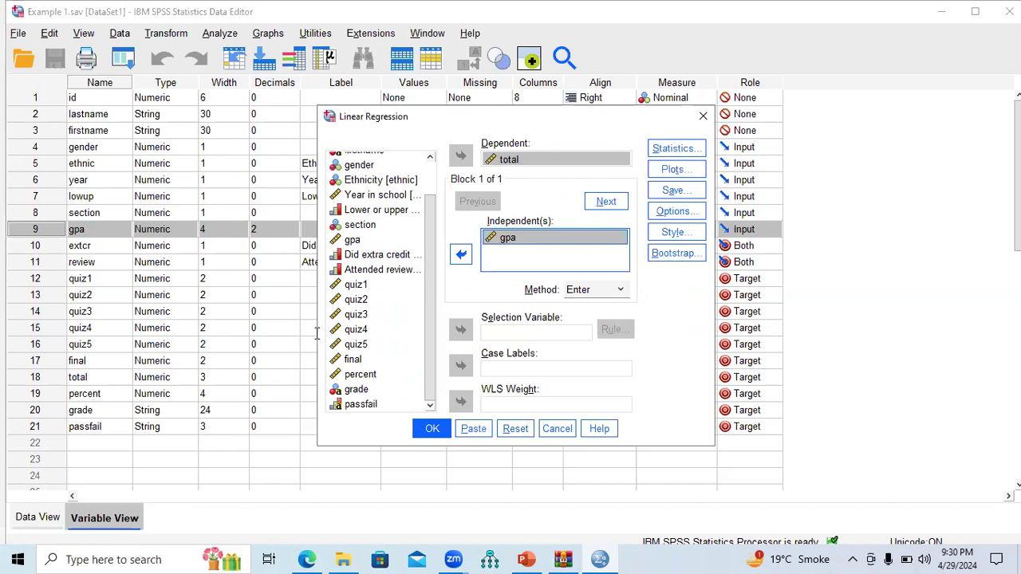
pyautogui.hotkey('alt', 'Tab')
pyautogui.moveTo(311, 332); pyautogui.dragTo(376, 335)
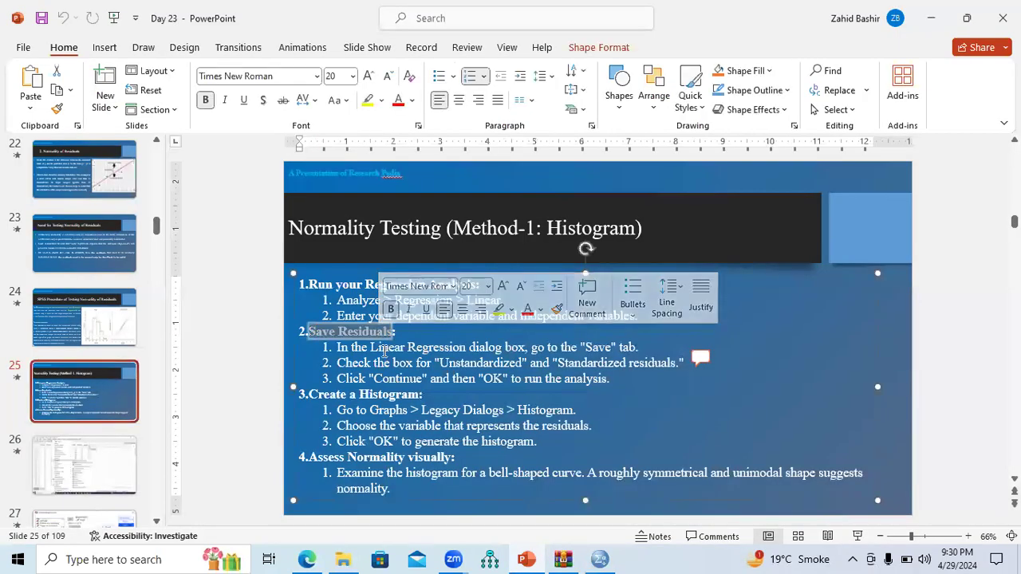
pyautogui.click(383, 350)
pyautogui.moveTo(336, 350); pyautogui.dragTo(647, 347)
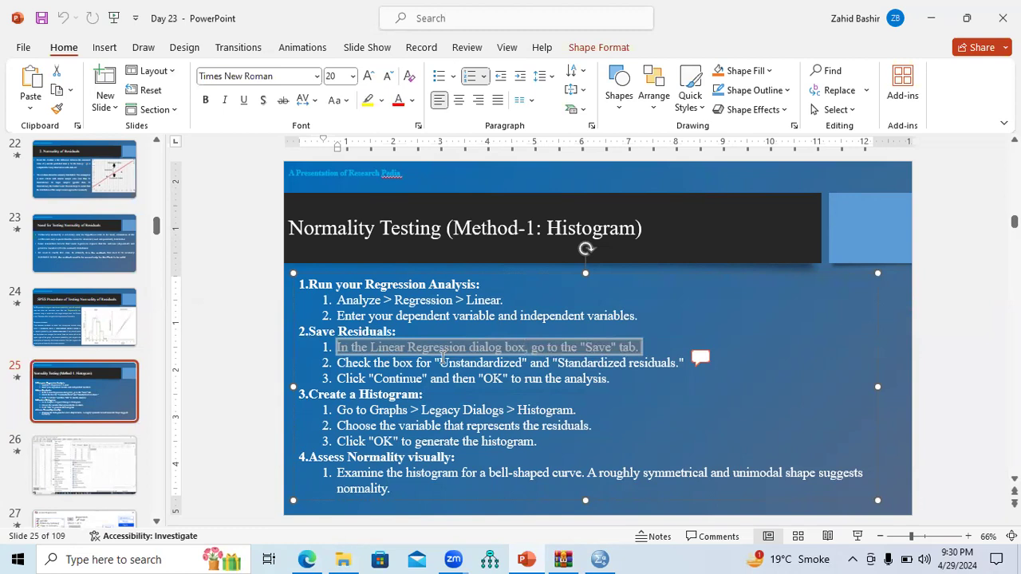
pyautogui.moveTo(338, 364); pyautogui.dragTo(658, 364)
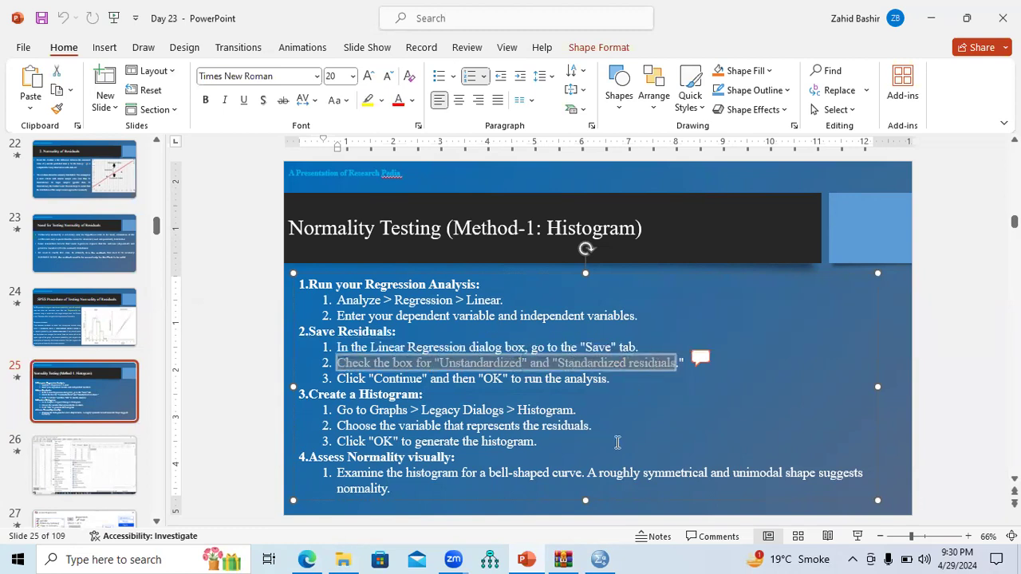
# Open the linear regression's save options in SPSS, and check the PowerPoint slide for which residual types to save
pyautogui.click(600, 559)
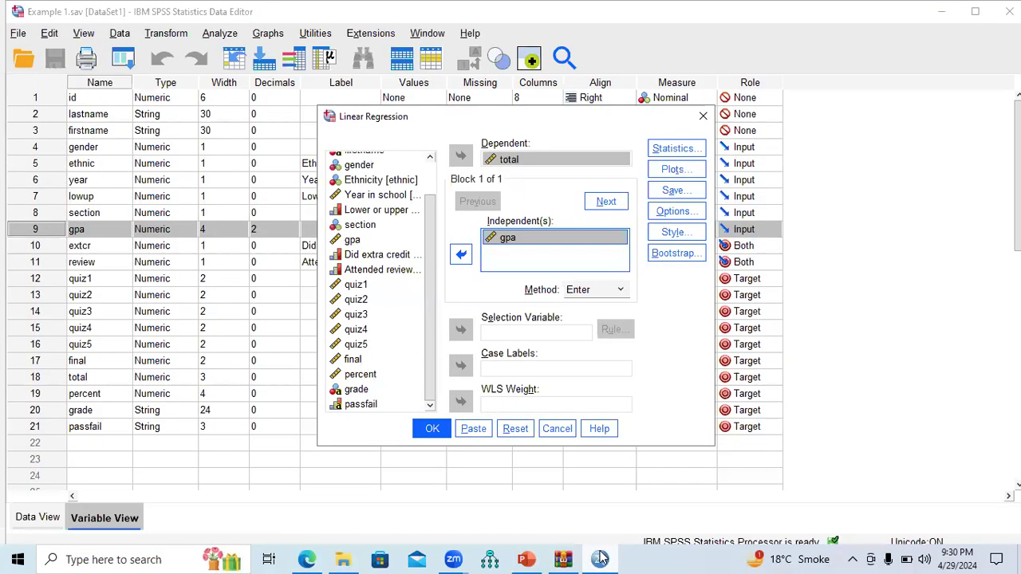
pyautogui.click(673, 192)
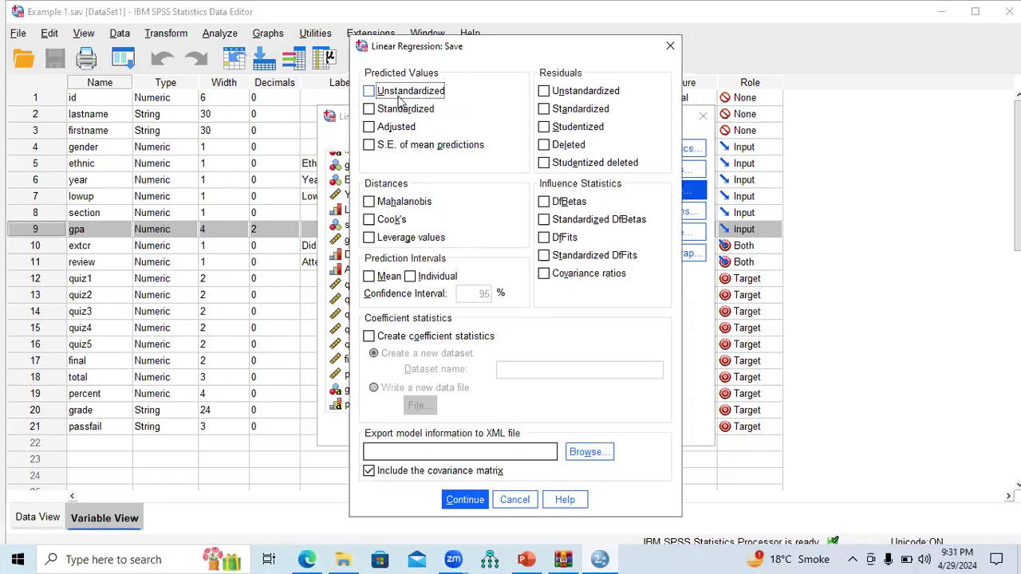
pyautogui.click(544, 110)
pyautogui.click(545, 109)
pyautogui.hotkey('alt', 'Tab')
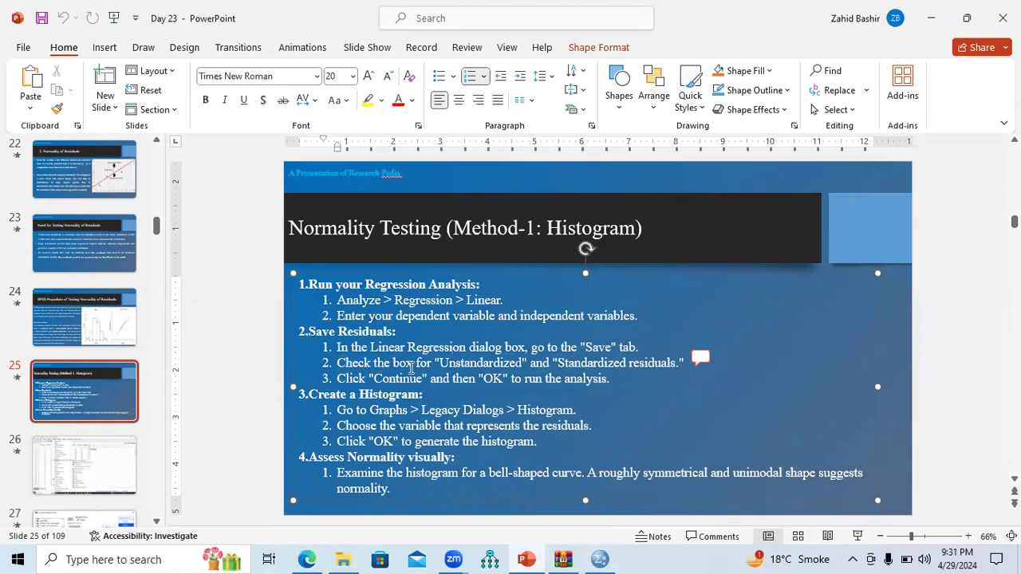
pyautogui.moveTo(440, 364); pyautogui.dragTo(666, 363)
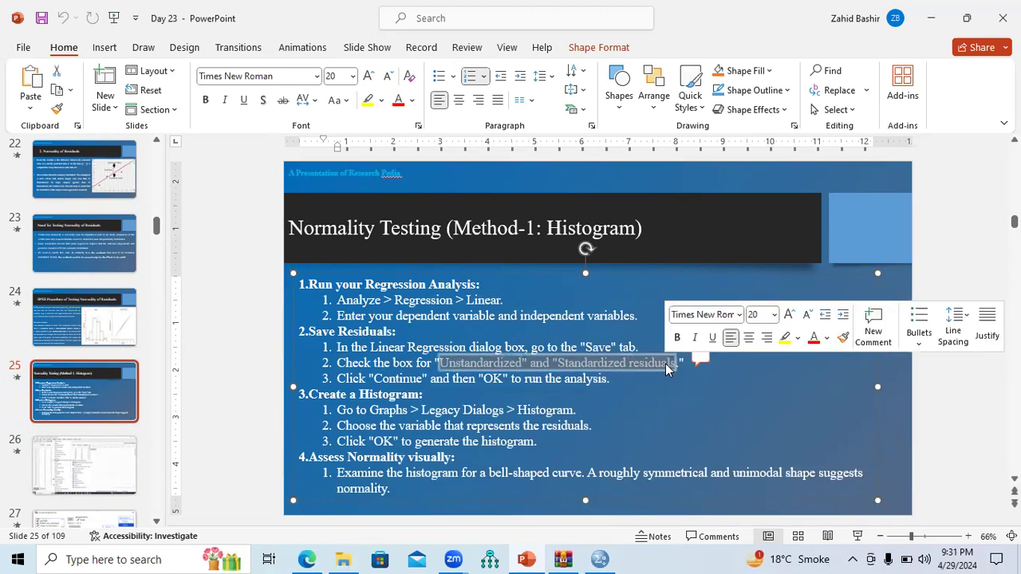
pyautogui.click(598, 558)
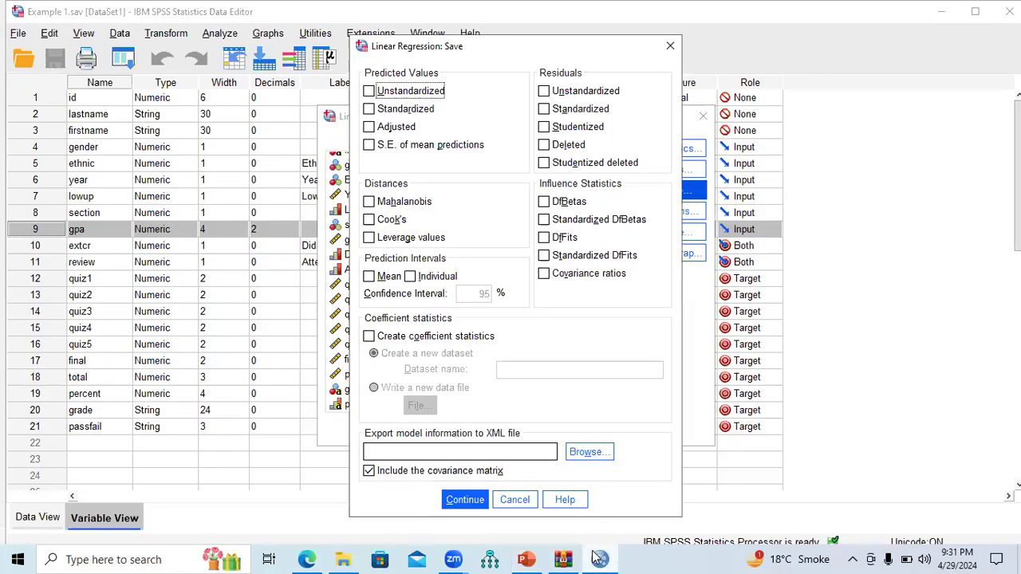
# Save the unstandardized and standardized residuals as new variables and run the linear regression of total on gpa
pyautogui.click(543, 92)
pyautogui.click(543, 110)
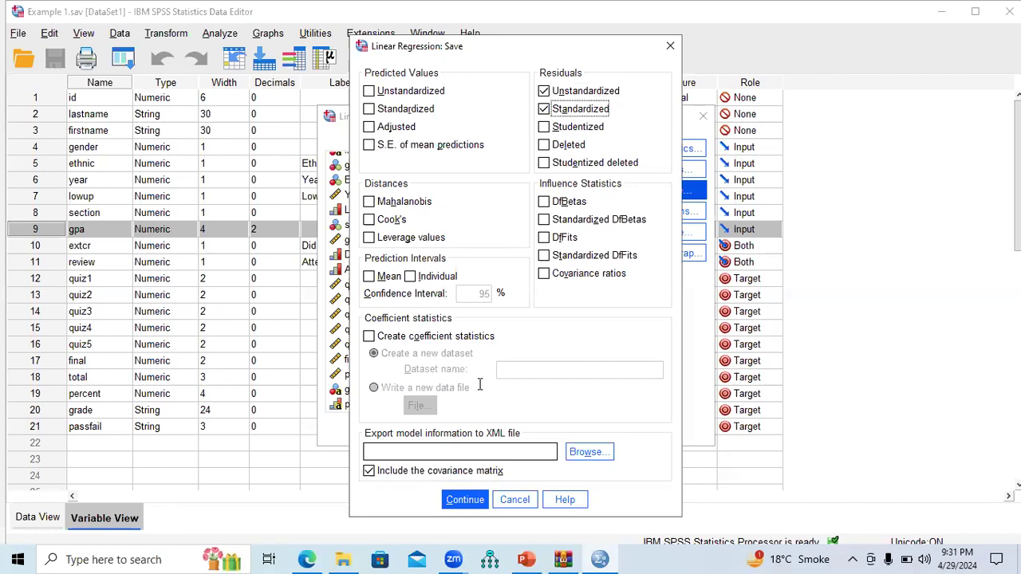
pyautogui.hotkey('alt', 'Tab')
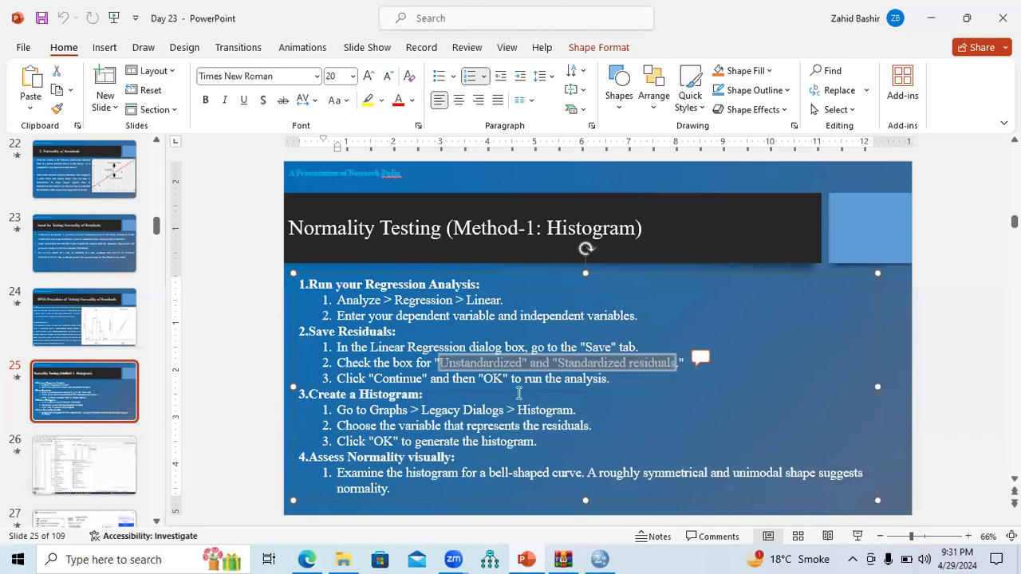
pyautogui.click(592, 558)
pyautogui.click(465, 499)
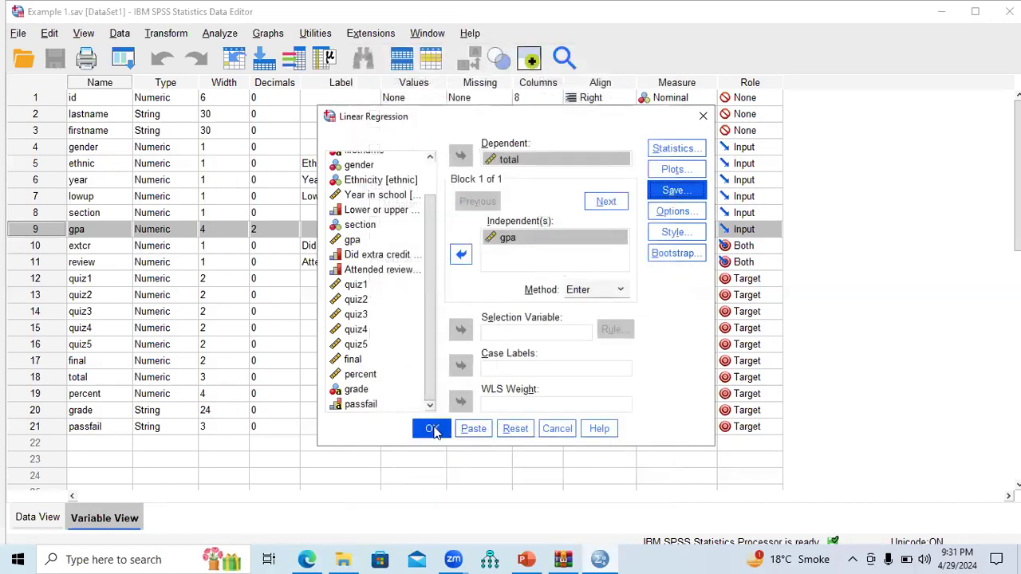
pyautogui.click(431, 429)
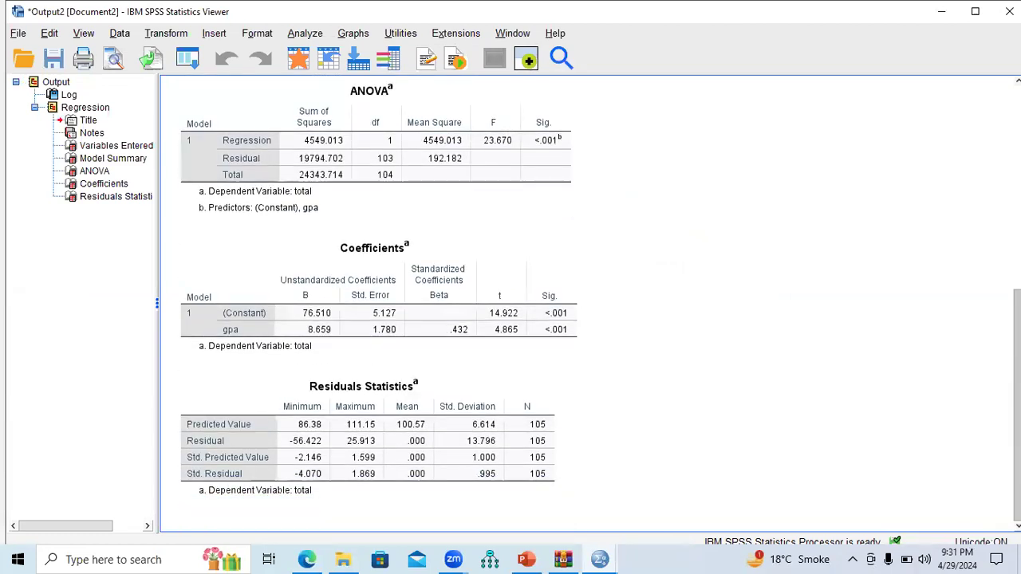
# Look over the regression output tables and switch to the Example 1.sav data editor
pyautogui.scroll(3, 467, 461)
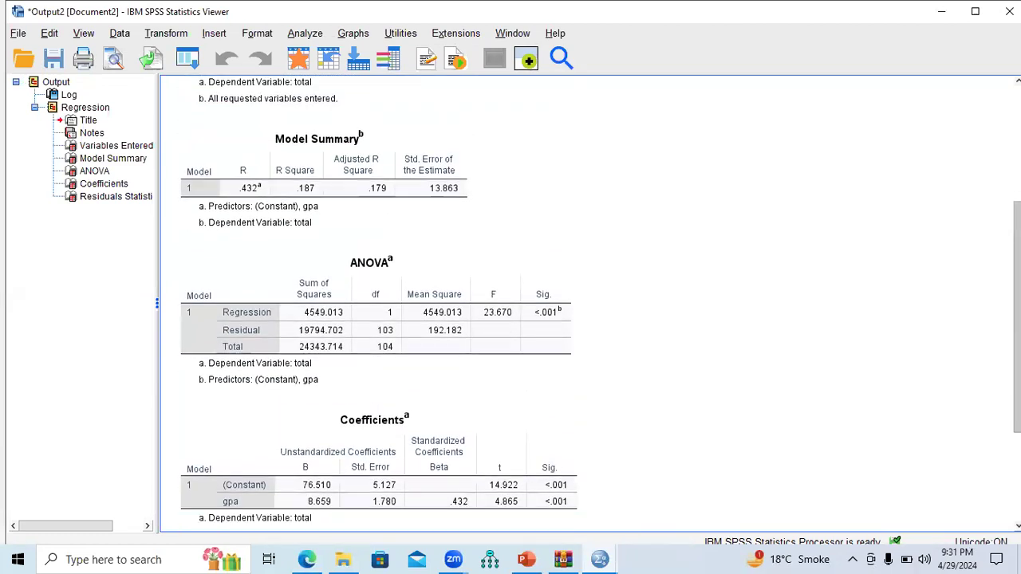
pyautogui.scroll(-2, 467, 461)
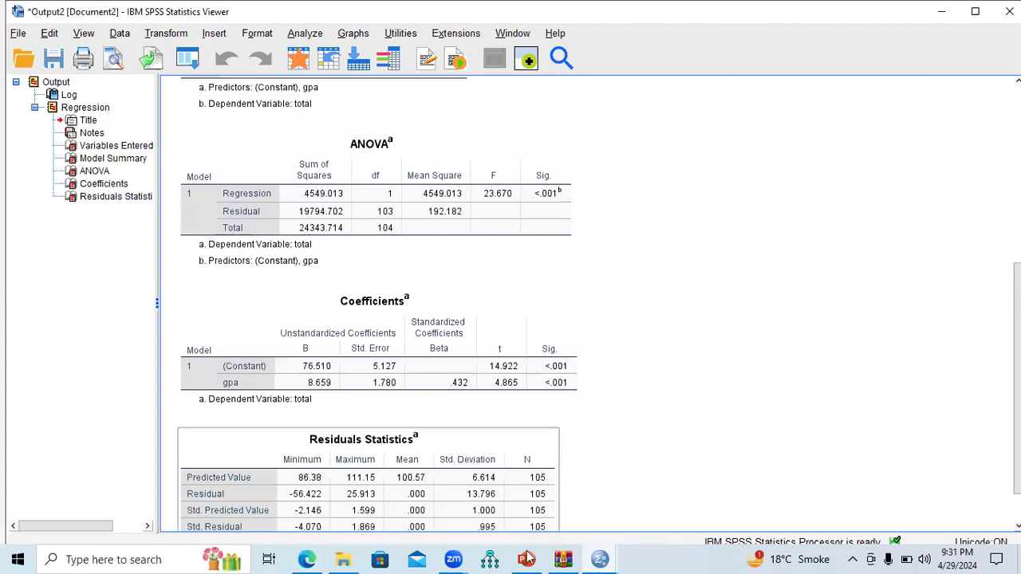
pyautogui.click(614, 558)
pyautogui.moveTo(614, 558)
pyautogui.click(545, 503)
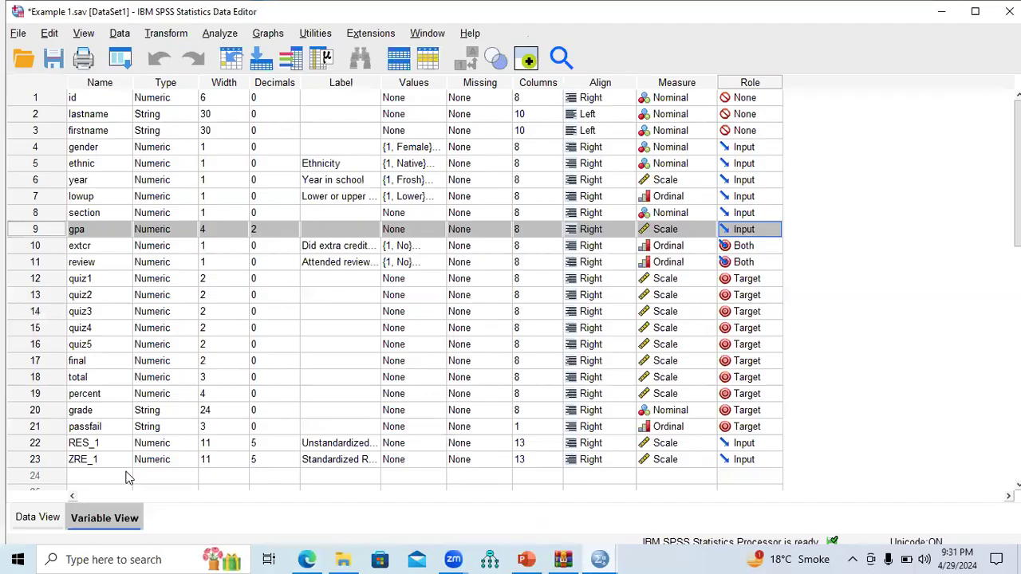
# Examine the saved residual columns RES_1 and ZRE_1 among the case data, selecting each in turn
pyautogui.click(48, 517)
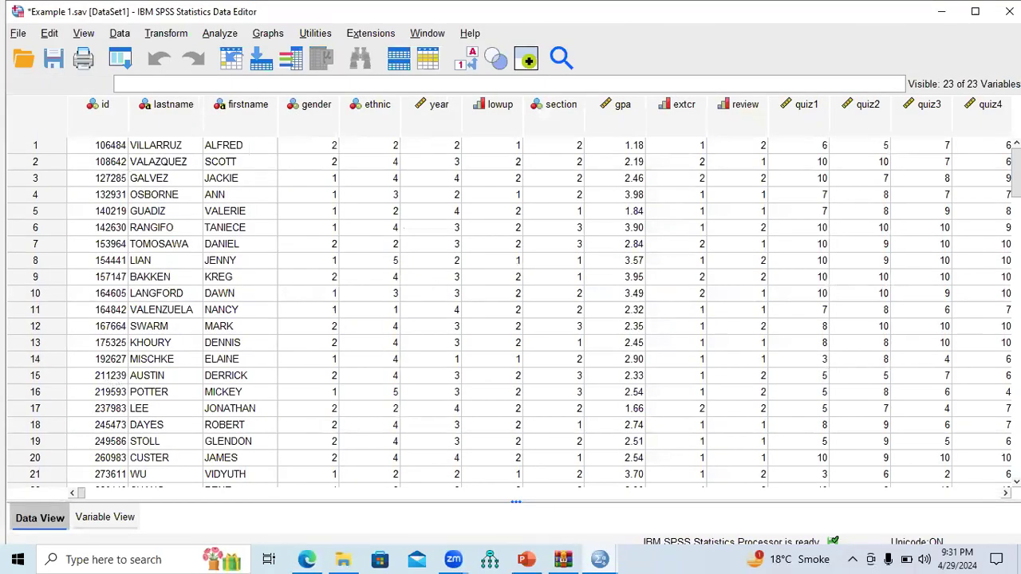
pyautogui.click(948, 496)
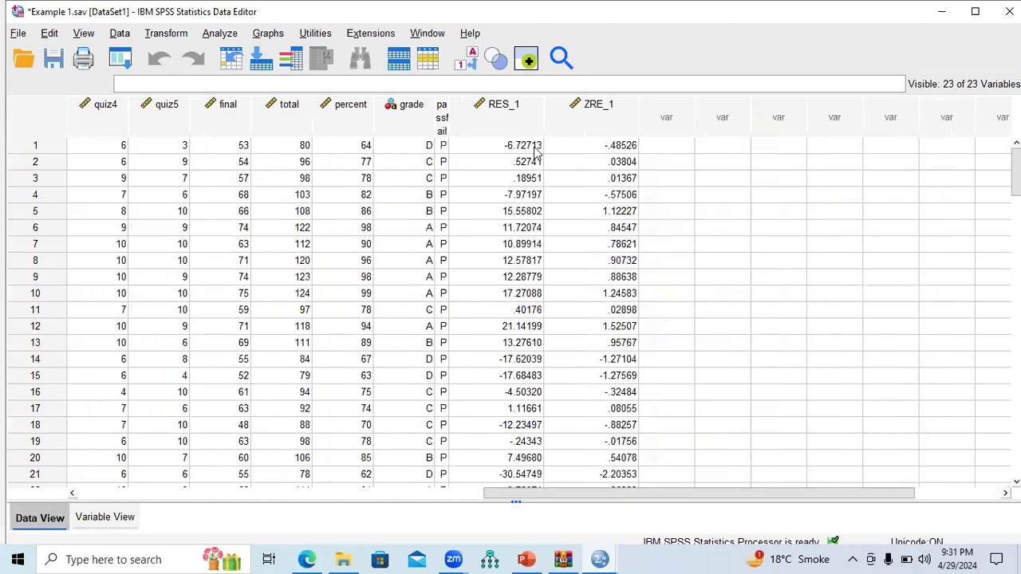
pyautogui.click(522, 113)
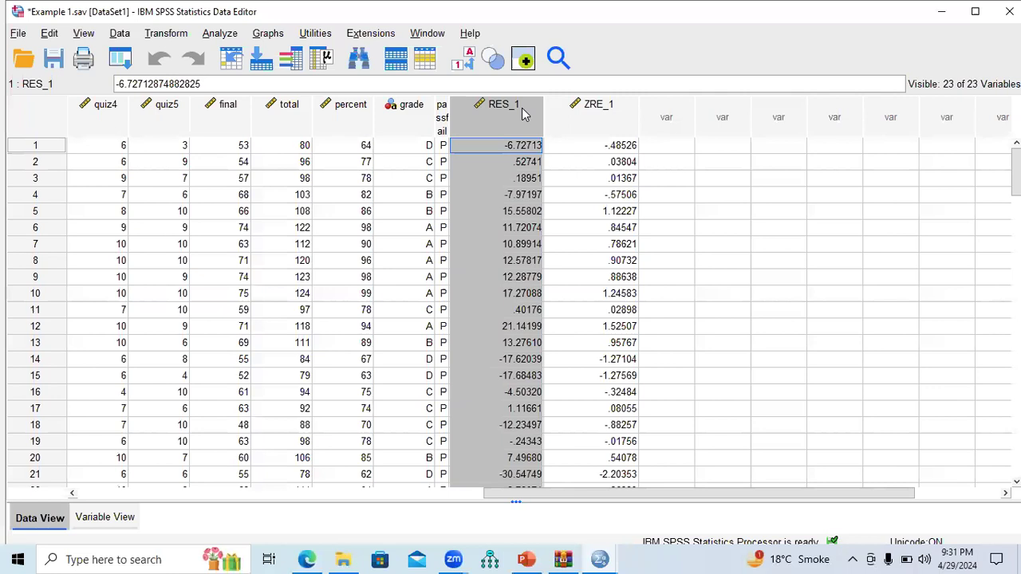
pyautogui.click(603, 116)
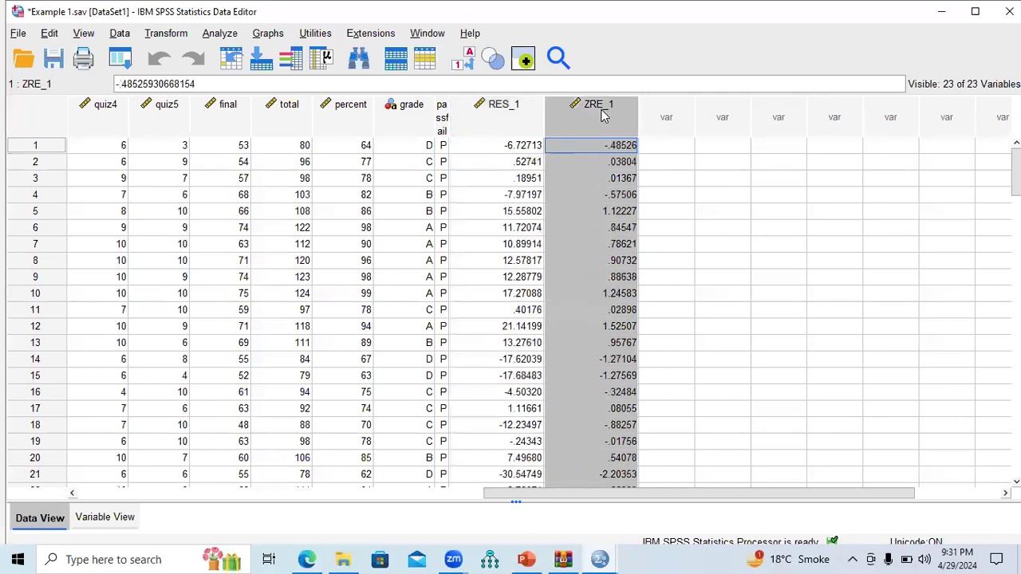
pyautogui.click(523, 117)
pyautogui.click(604, 118)
pyautogui.click(523, 126)
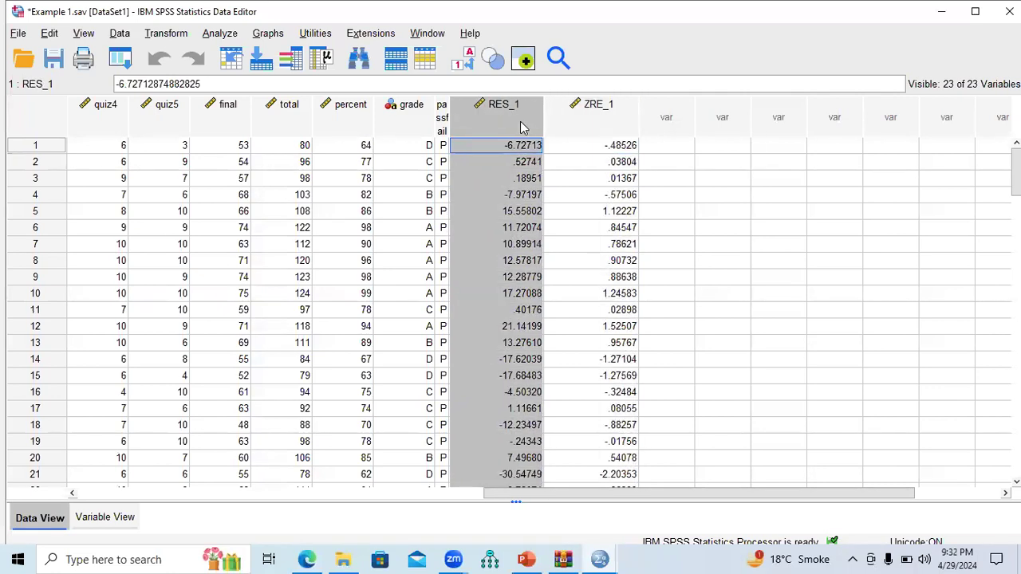
# Widen the passfail column so its name fits on one line, and select the ZRE_1 and RES_1 columns in turn
pyautogui.moveTo(450, 104); pyautogui.dragTo(512, 107)
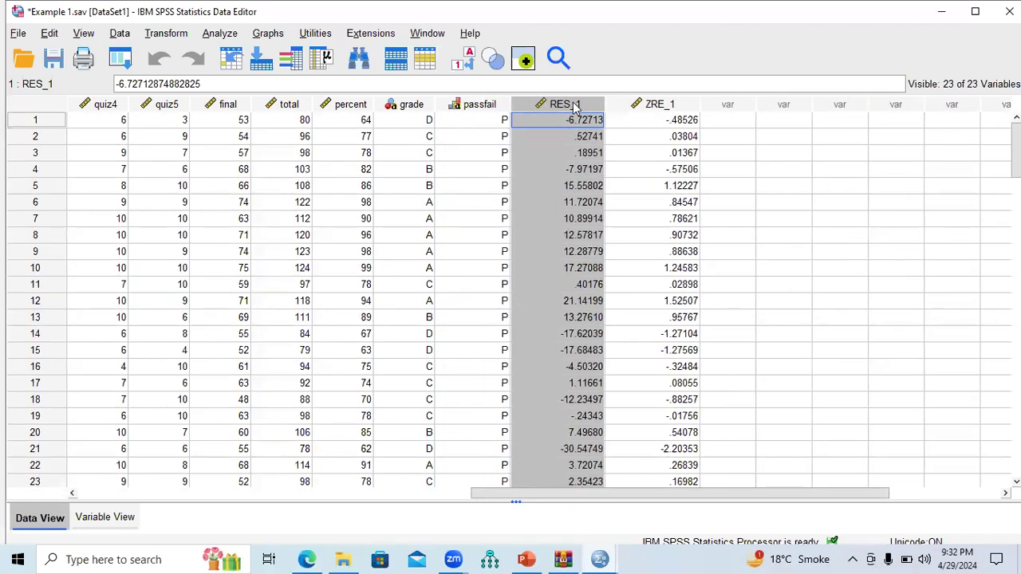
pyautogui.click(659, 104)
pyautogui.click(590, 104)
# Switch to the PowerPoint normality testing slide and highlight the Save Residuals heading
pyautogui.click(526, 558)
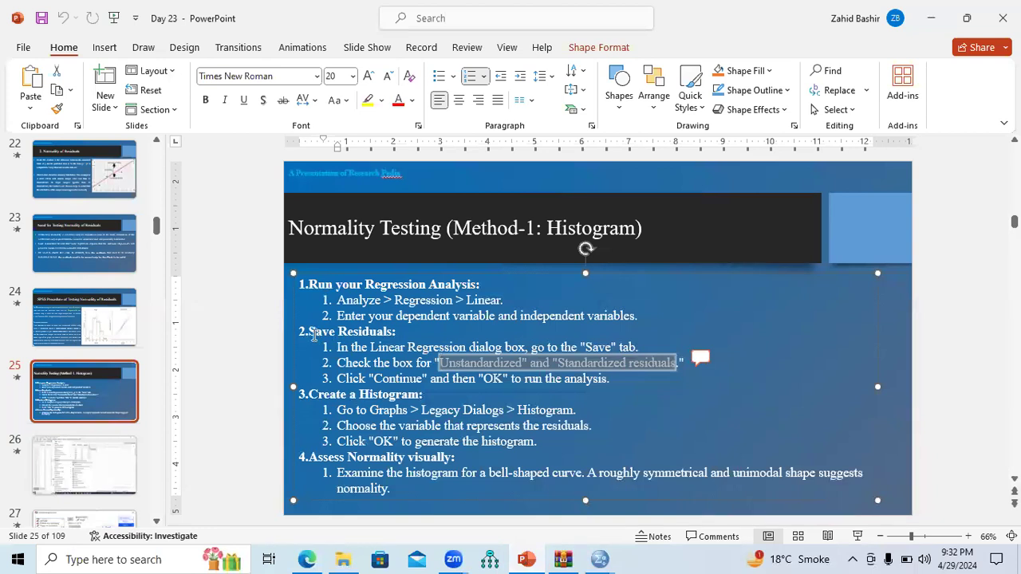
pyautogui.moveTo(310, 332); pyautogui.dragTo(377, 336)
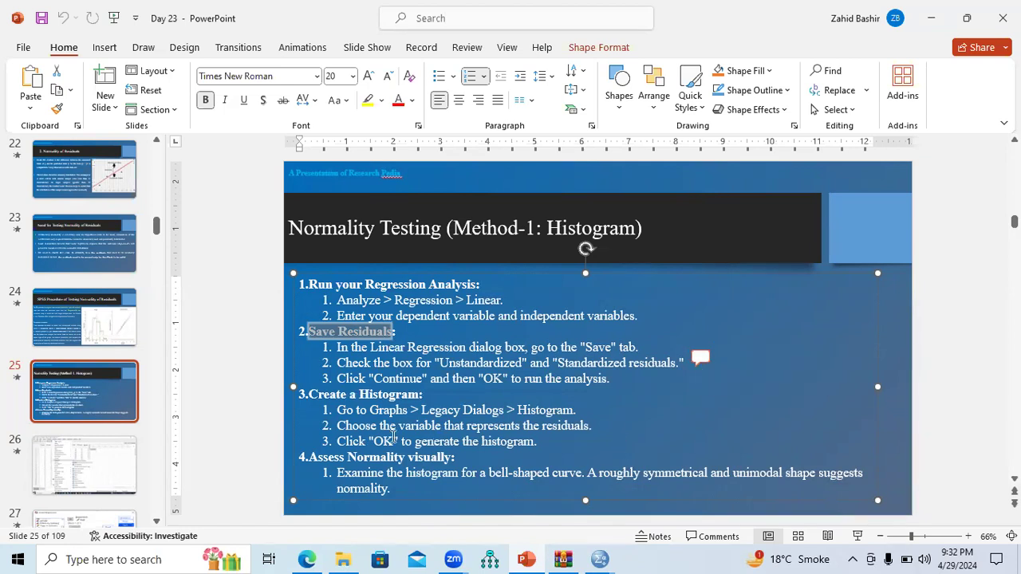
# Review PowerPoint slides 26 to 31 on running the linear regression, saving residuals, and the resulting output and residual columns
pyautogui.click(86, 479)
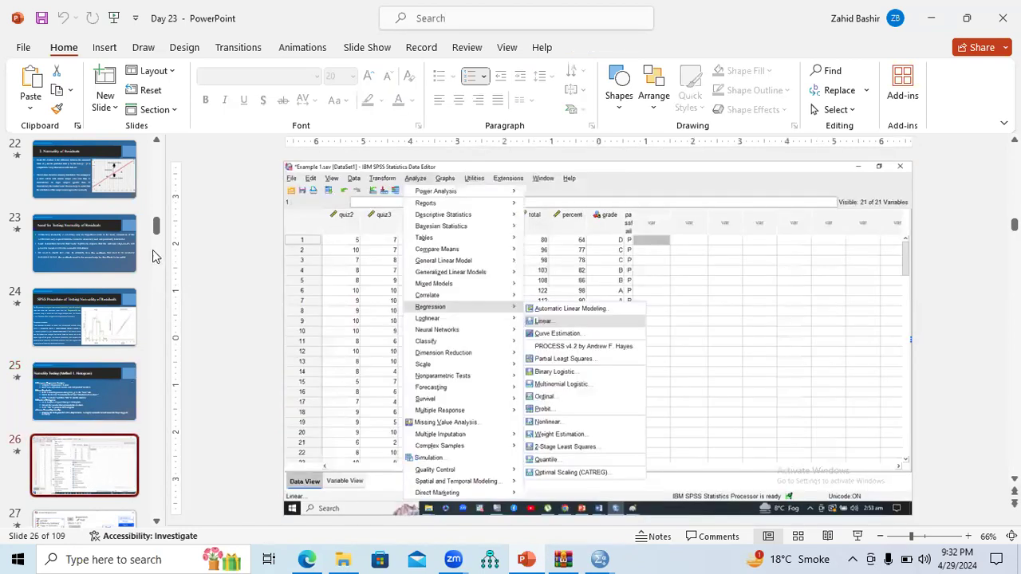
pyautogui.scroll(-4, 155, 231)
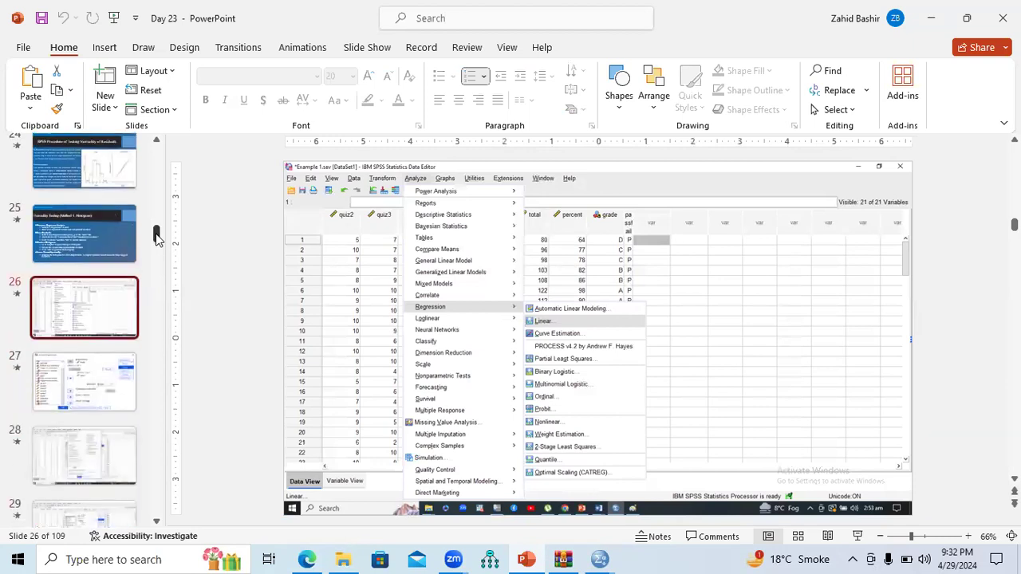
pyautogui.click(97, 257)
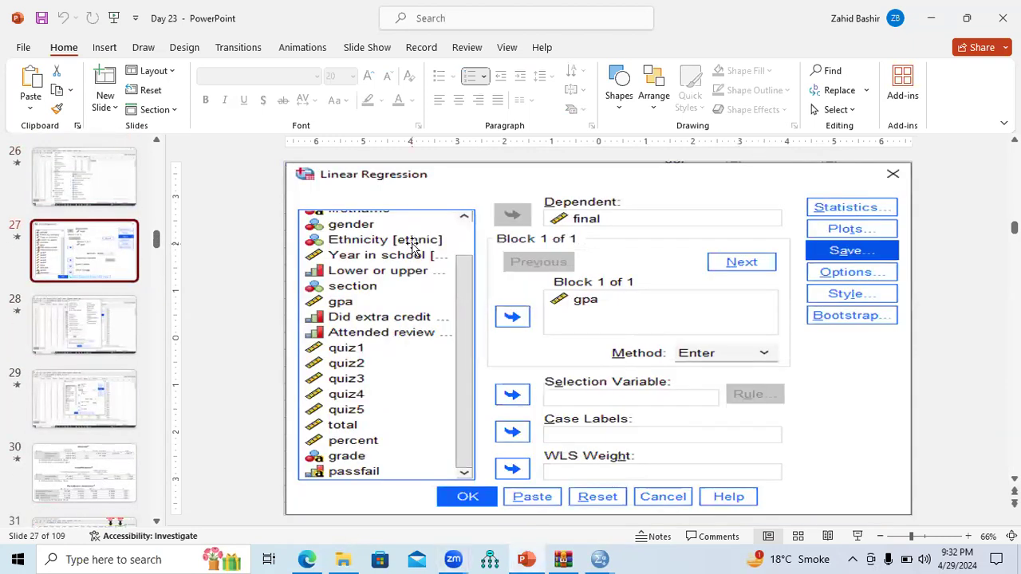
pyautogui.click(97, 317)
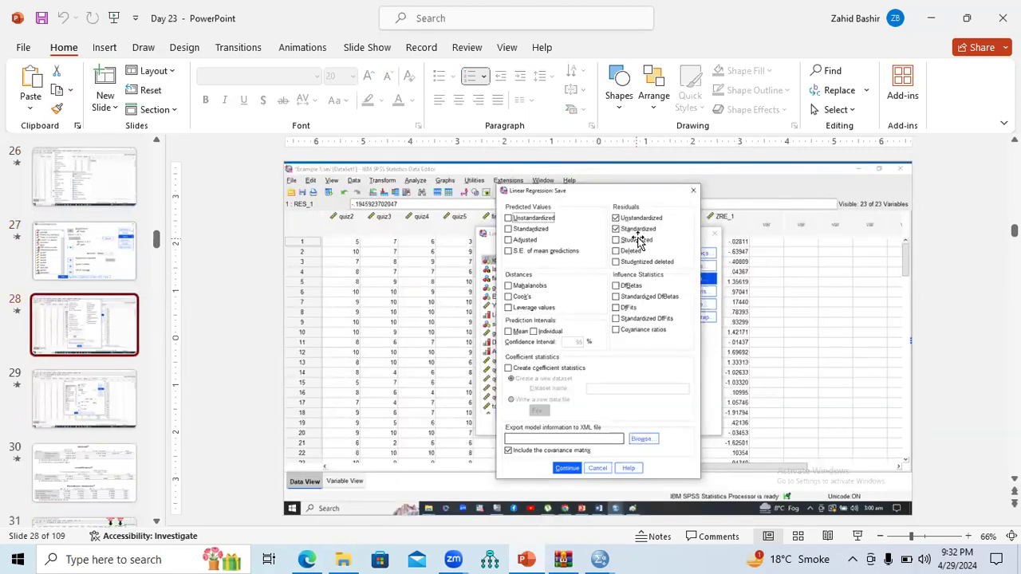
pyautogui.click(89, 403)
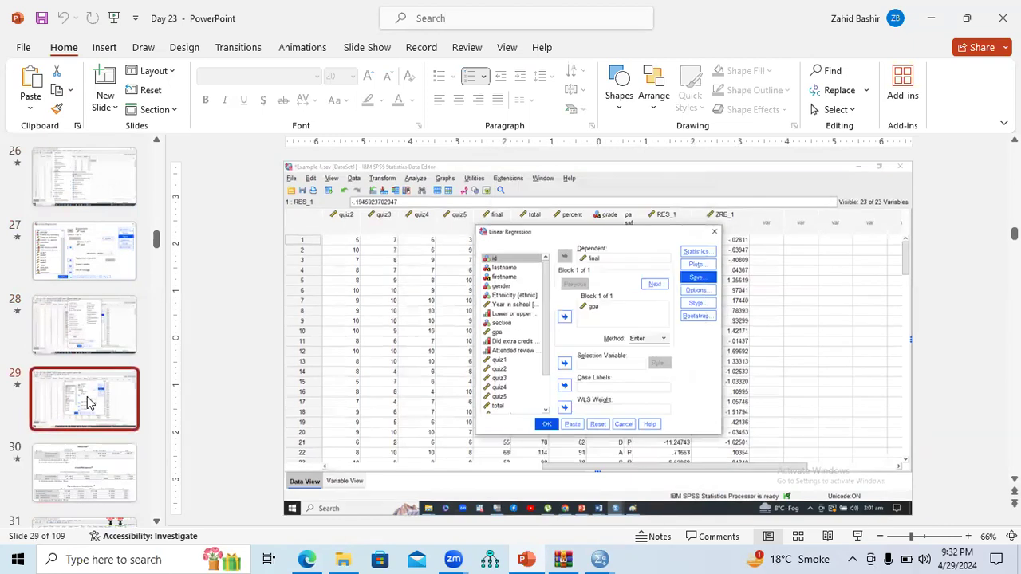
pyautogui.click(94, 480)
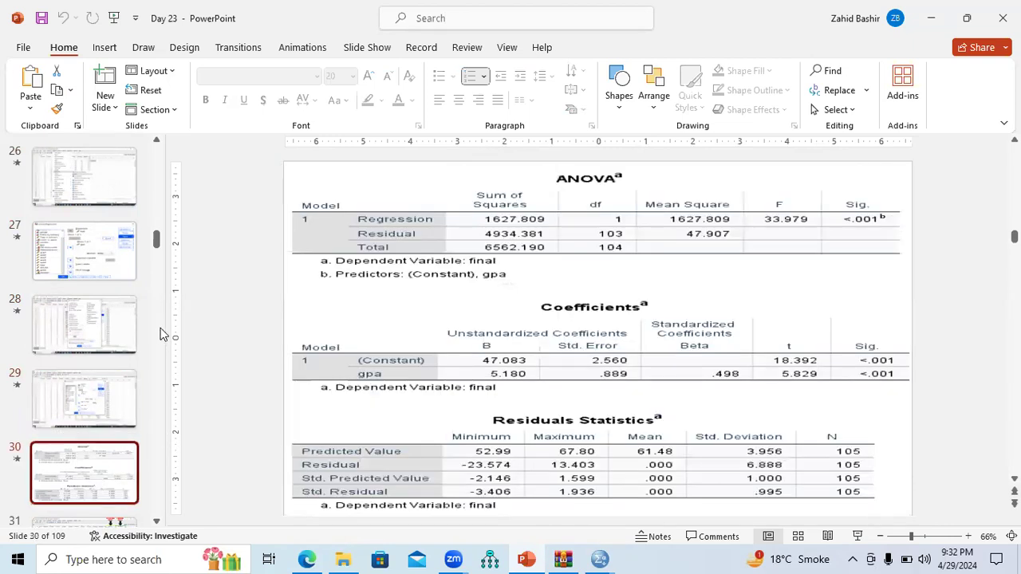
pyautogui.moveTo(157, 238); pyautogui.dragTo(156, 249)
pyautogui.click(106, 332)
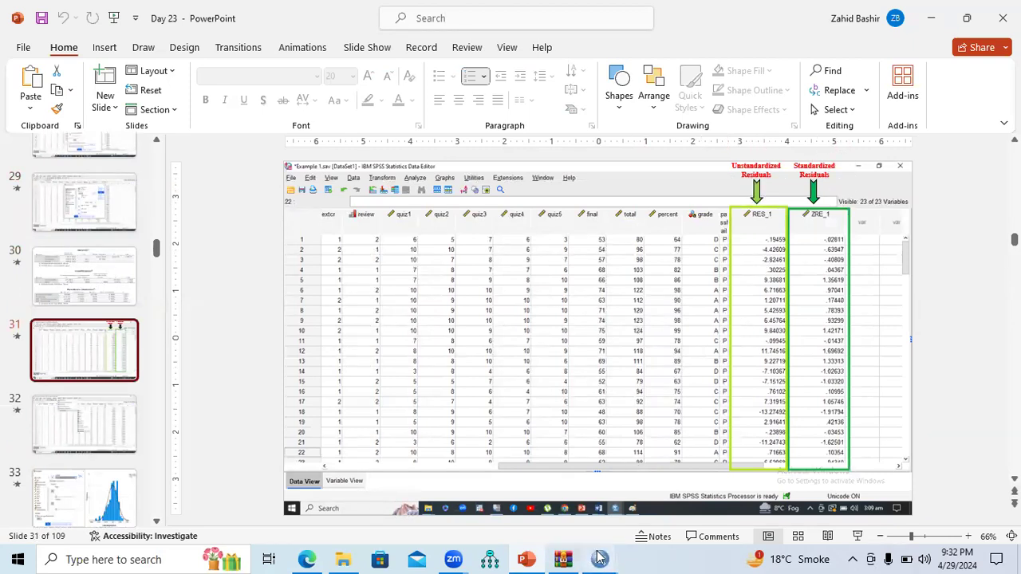
# Switch to the Example 1.sav data editor and select the ZRE_1 and RES_1 columns in turn
pyautogui.moveTo(599, 558)
pyautogui.click(576, 512)
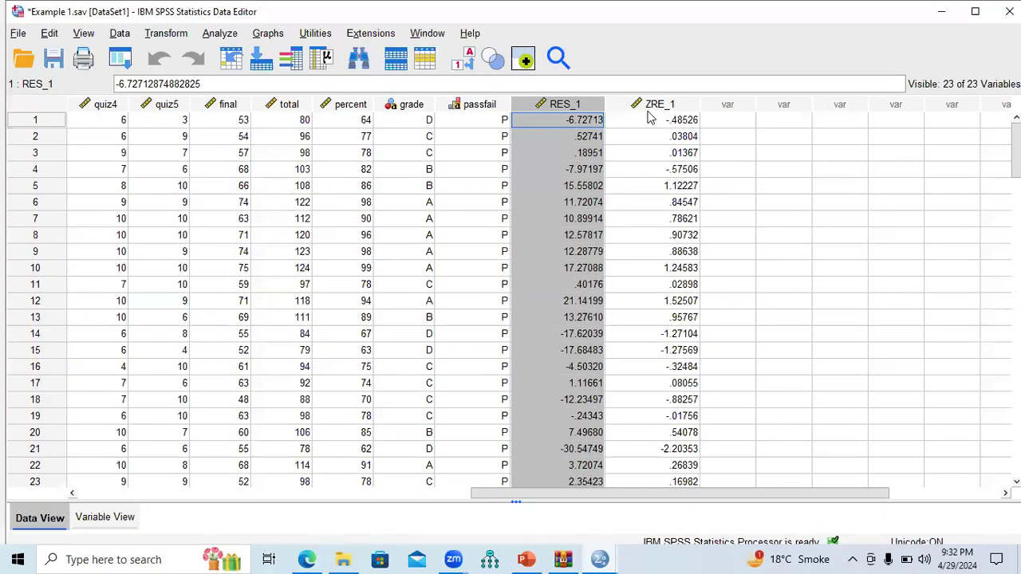
pyautogui.click(665, 106)
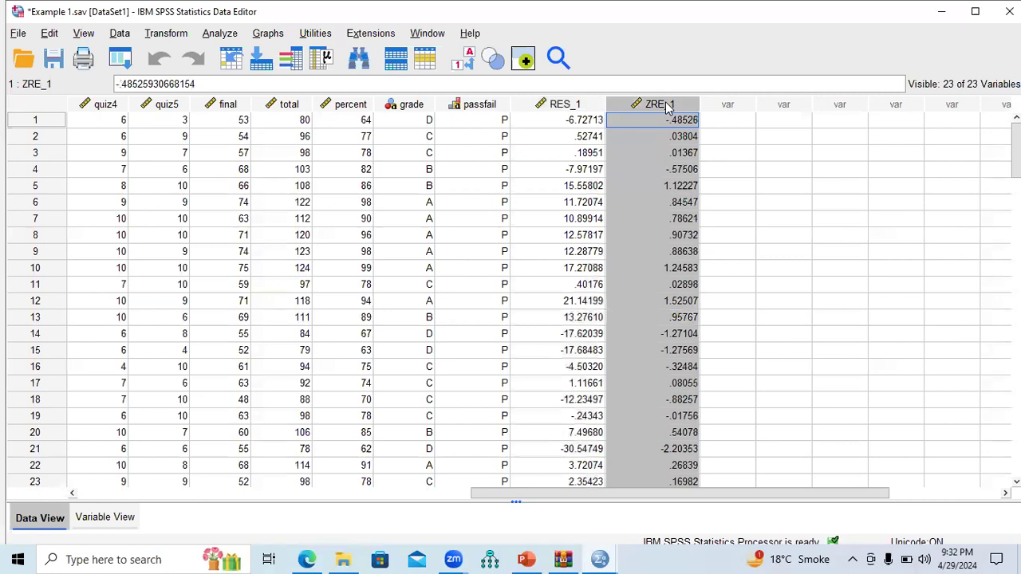
pyautogui.click(547, 106)
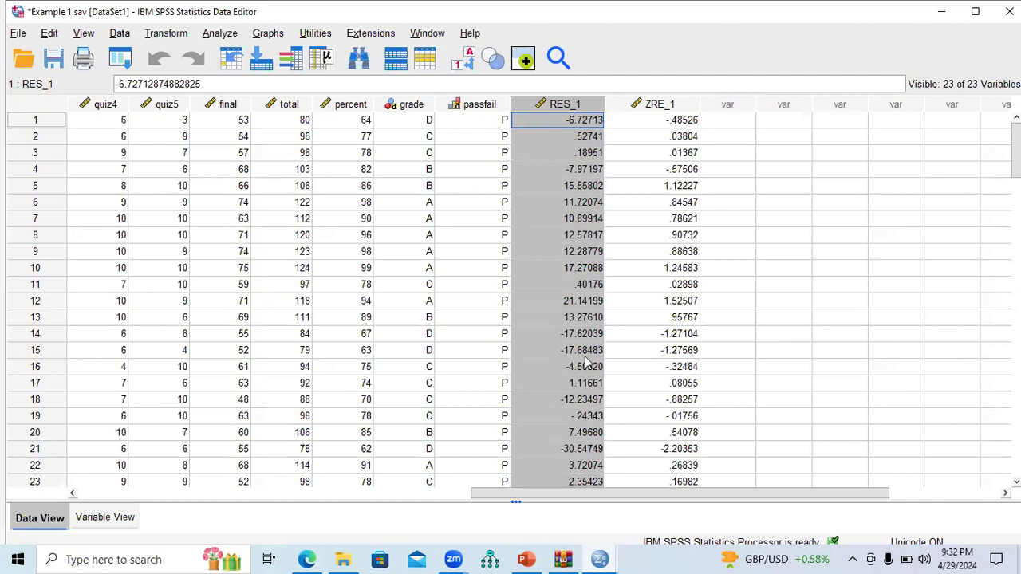
# Return to the PowerPoint Normality Testing (Method-1: Histogram) slide and highlight the Create a Histogram heading and its instructions in turn
pyautogui.hotkey('alt', 'Tab')
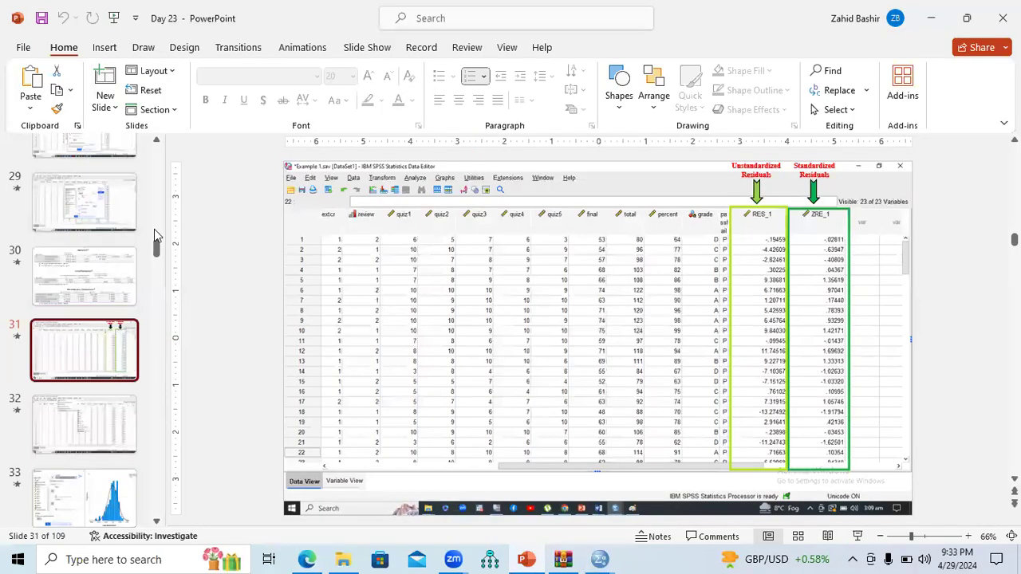
pyautogui.scroll(5, 157, 240)
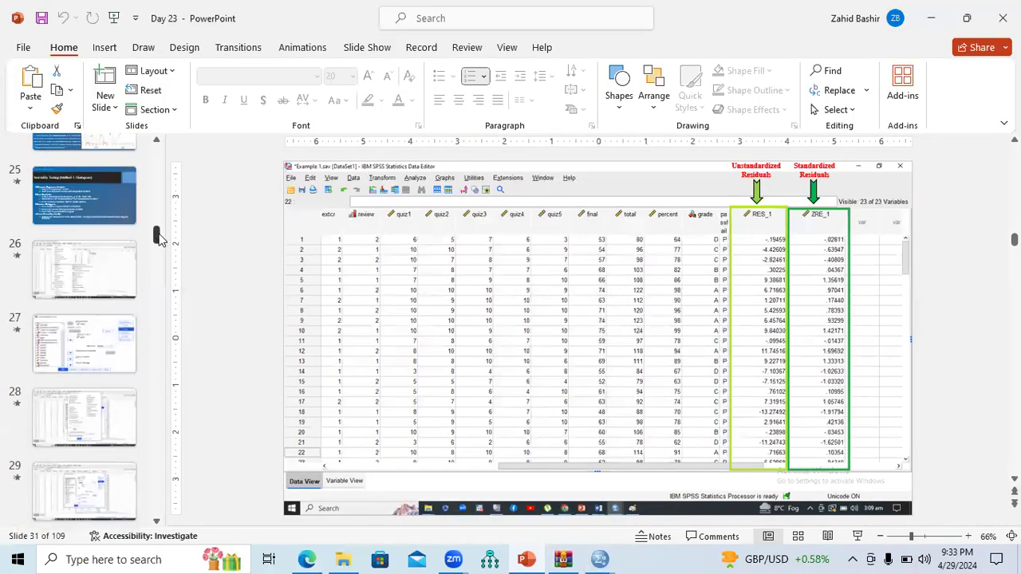
pyautogui.click(95, 241)
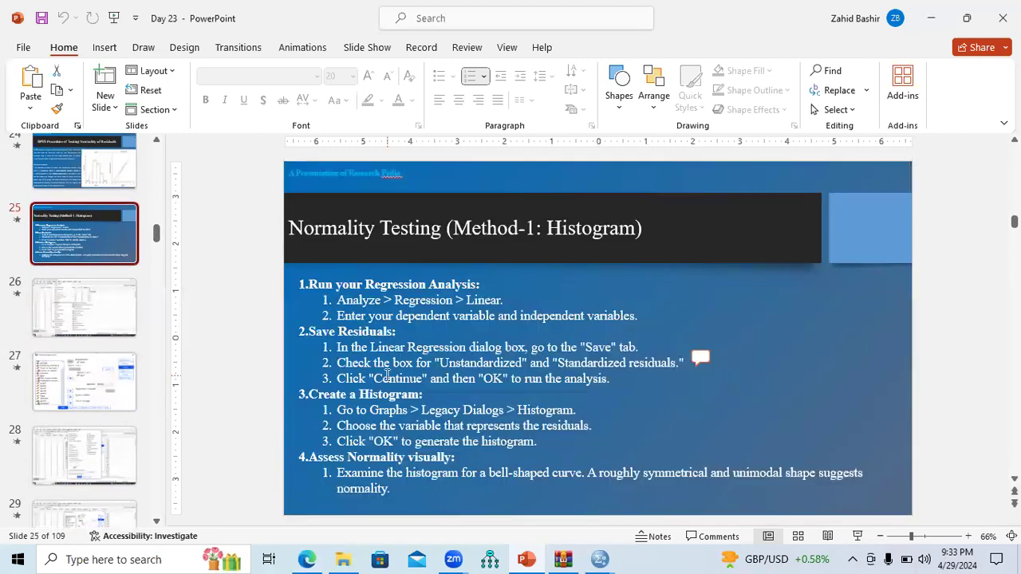
pyautogui.moveTo(311, 394); pyautogui.dragTo(421, 394)
pyautogui.moveTo(338, 411); pyautogui.dragTo(573, 410)
pyautogui.moveTo(403, 425); pyautogui.dragTo(598, 424)
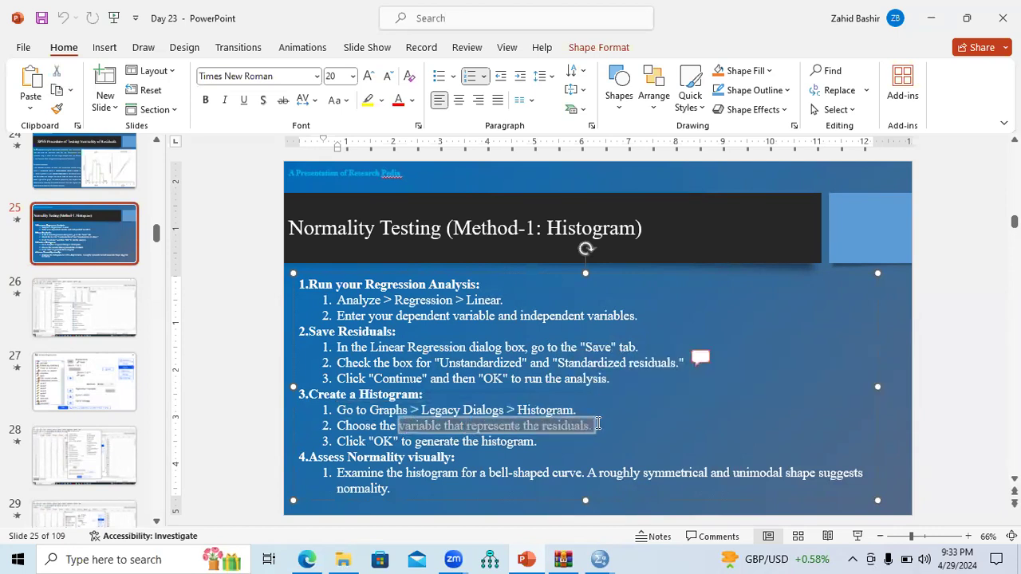
pyautogui.moveTo(374, 441); pyautogui.dragTo(541, 448)
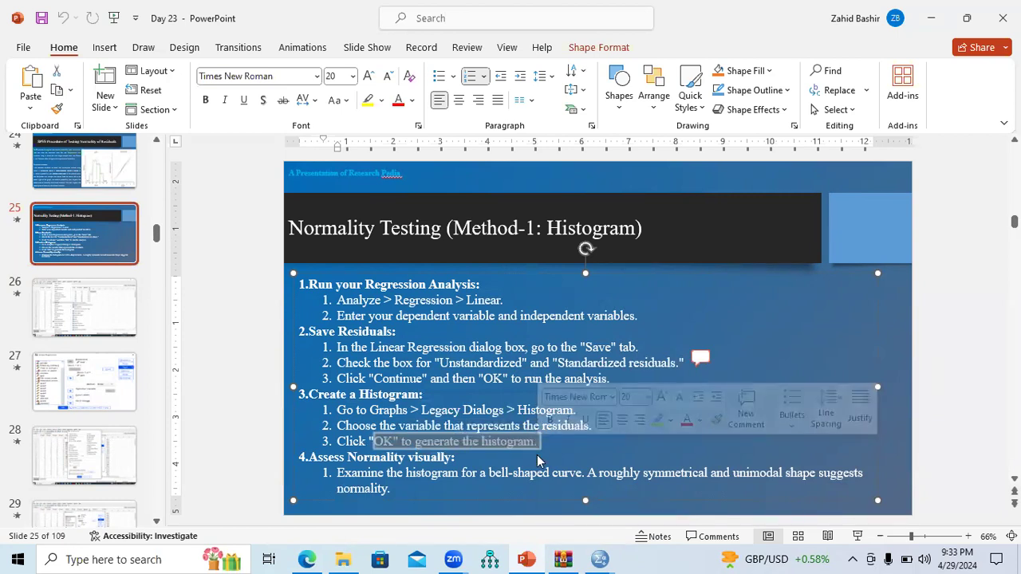
pyautogui.moveTo(603, 557)
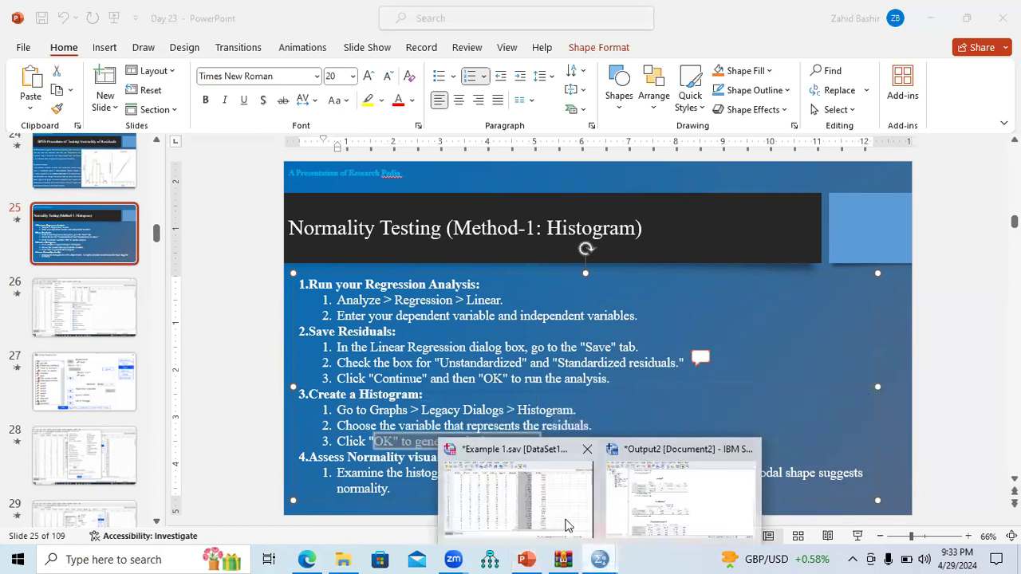
pyautogui.click(514, 486)
pyautogui.click(219, 32)
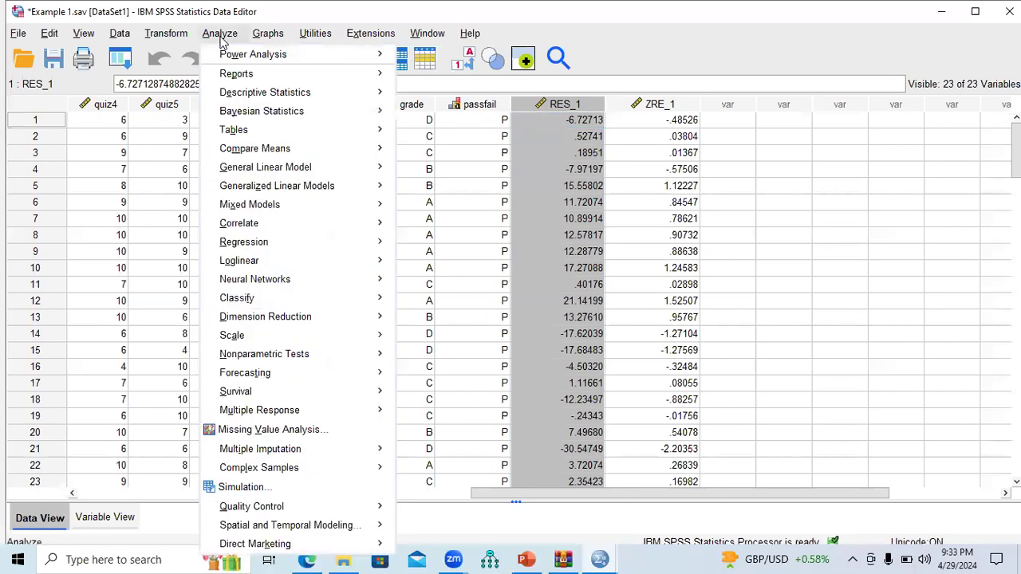
pyautogui.click(254, 36)
pyautogui.click(264, 36)
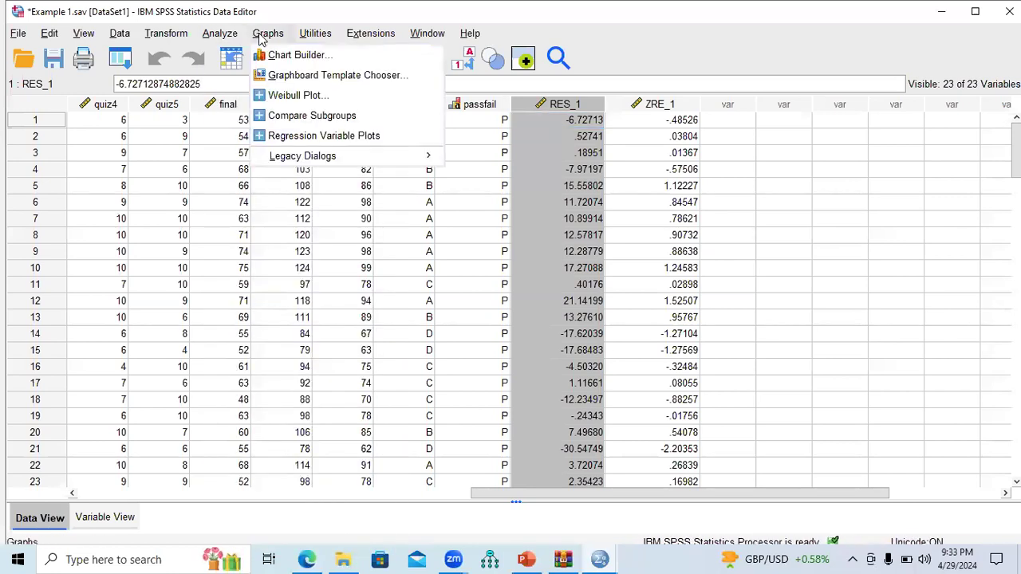
pyautogui.click(273, 56)
pyautogui.click(425, 364)
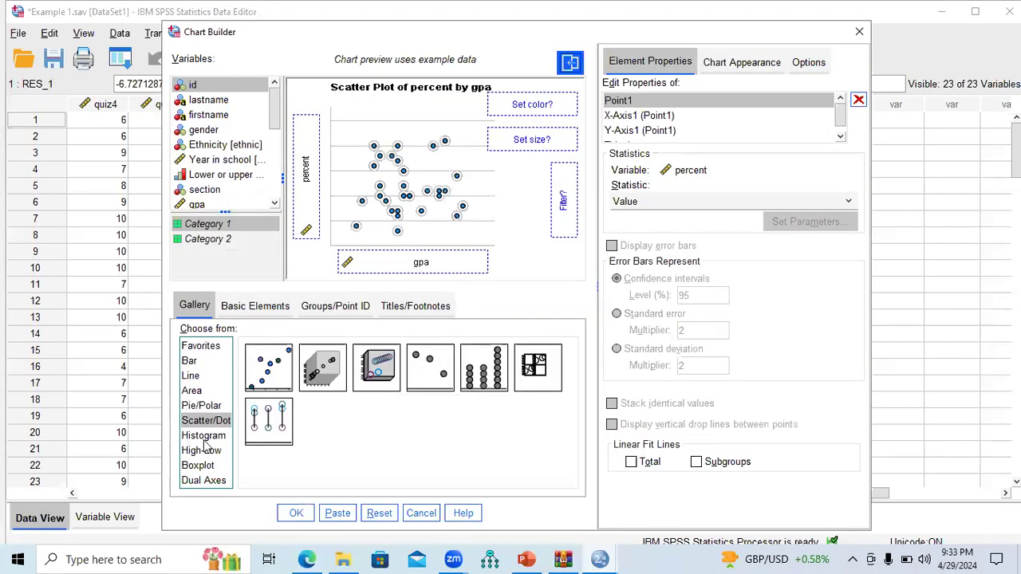
pyautogui.click(203, 437)
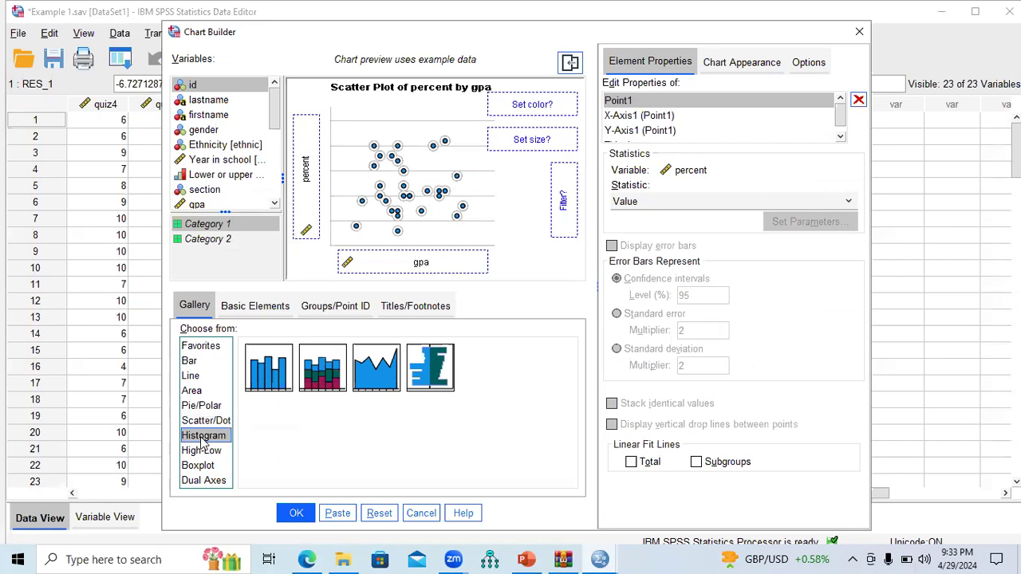
pyautogui.doubleClick(270, 380)
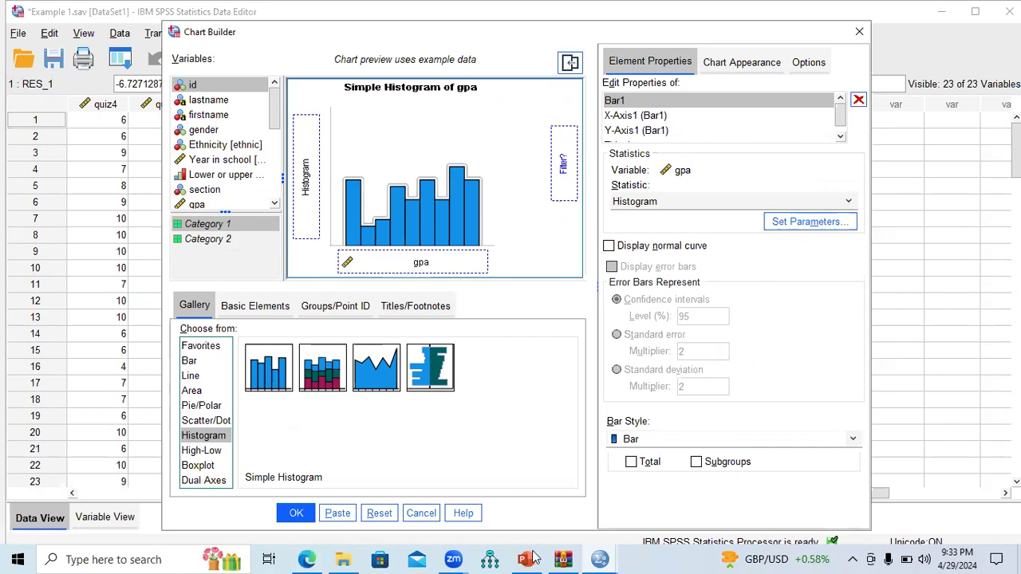
# Switch to PowerPoint and examine slides 32 and 33 showing the legacy Histogram command, its settings and the resulting chart
pyautogui.hotkey('alt', 'Tab')
pyautogui.scroll(-3, 159, 250)
pyautogui.click(96, 312)
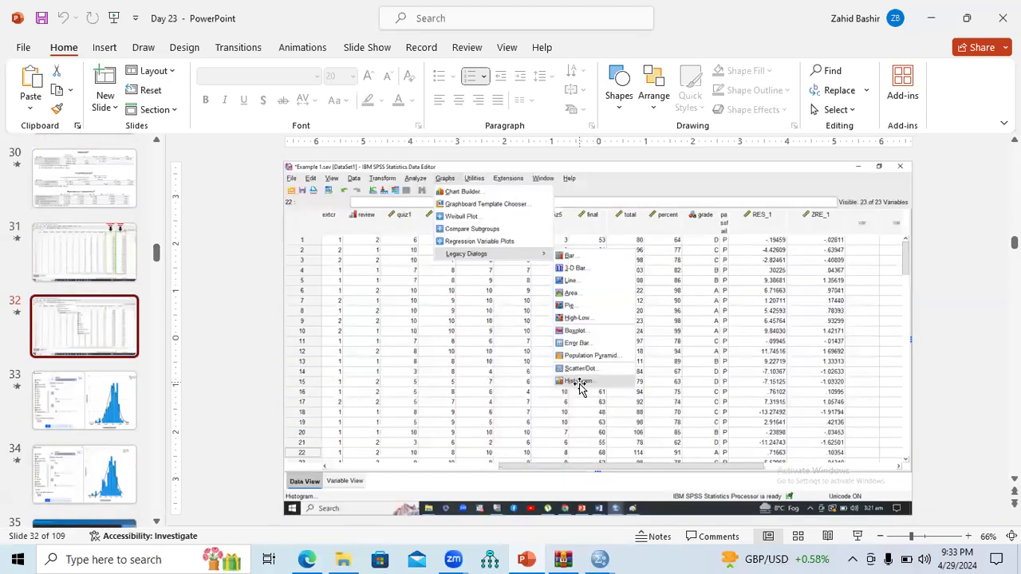
pyautogui.click(77, 415)
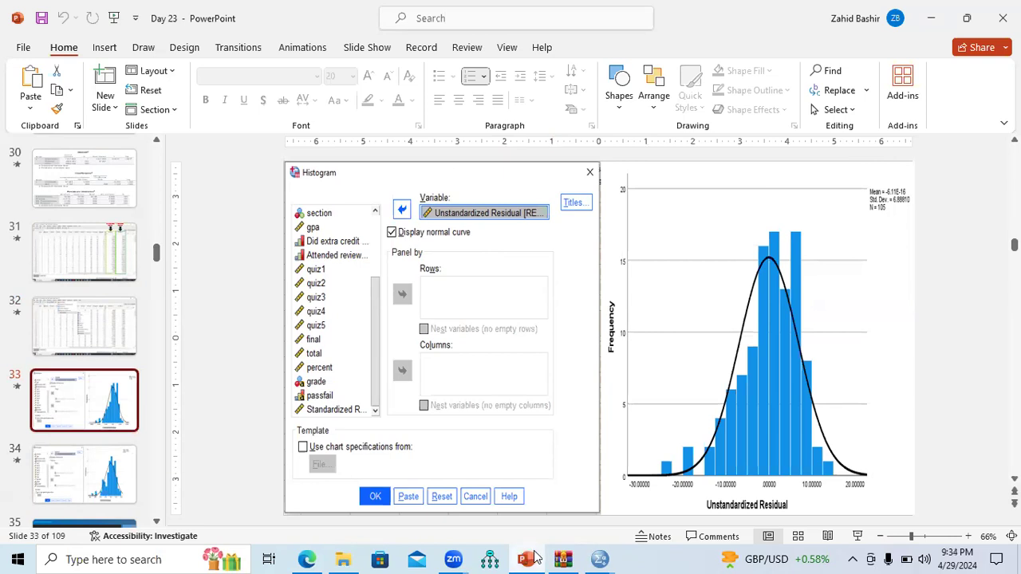
# Switch back to SPSS Statistics and close the Chart Builder without creating a chart
pyautogui.click(599, 559)
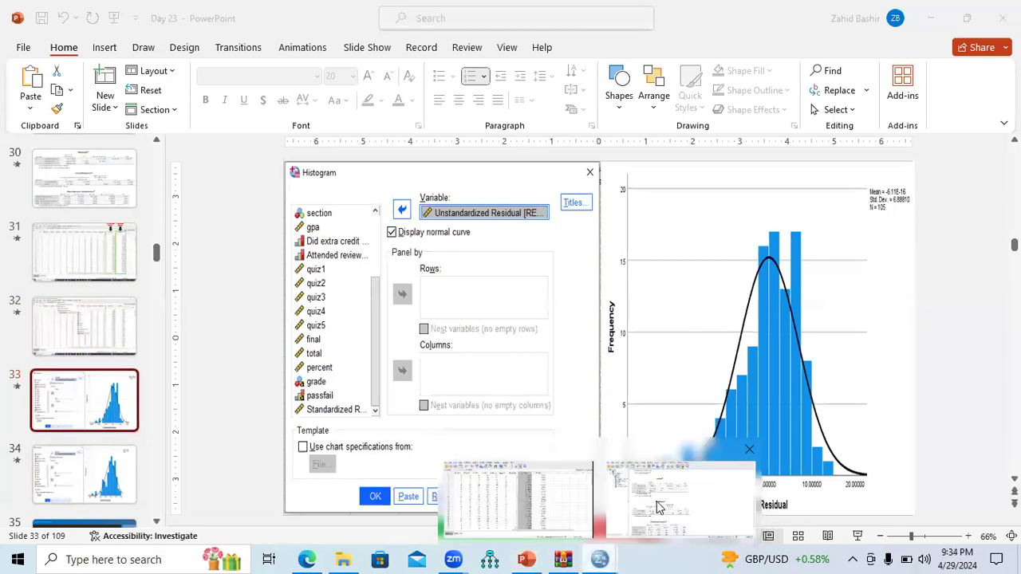
pyautogui.click(659, 509)
pyautogui.click(600, 559)
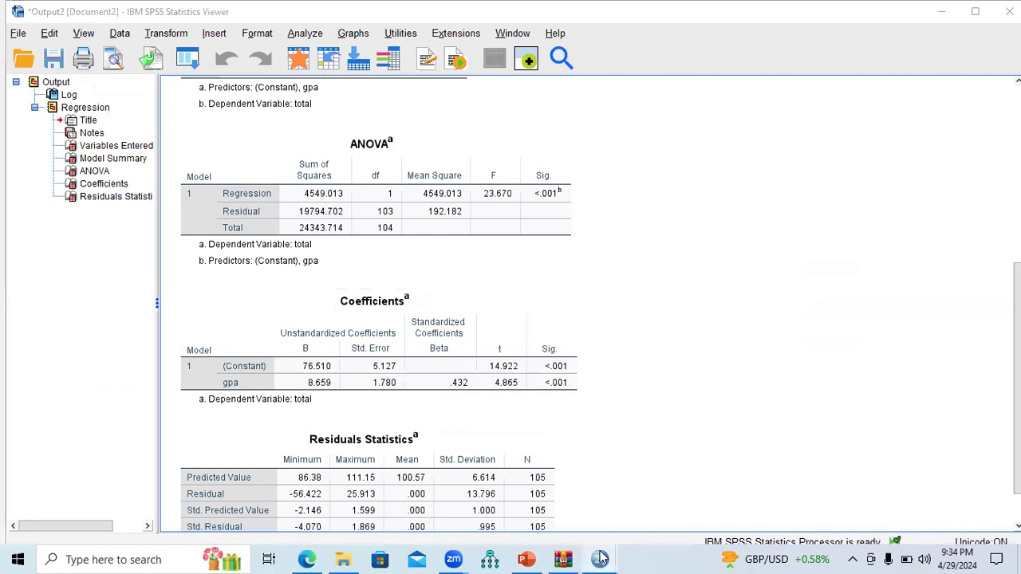
pyautogui.click(558, 511)
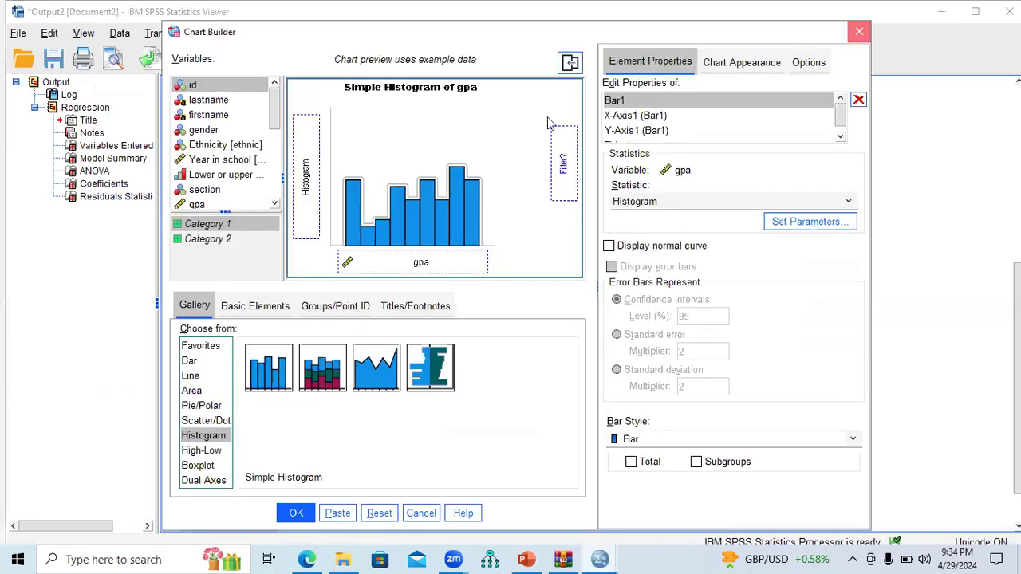
pyautogui.click(858, 31)
# Generate a legacy Histogram of the Unstandardized Residual variable (RES_1) without a normal curve
pyautogui.click(265, 35)
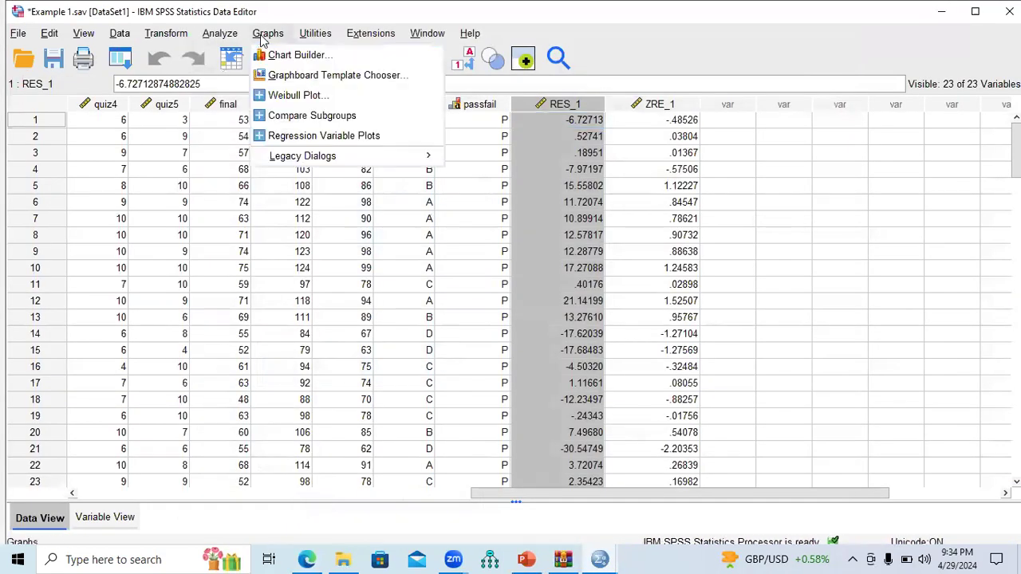
pyautogui.moveTo(302, 159)
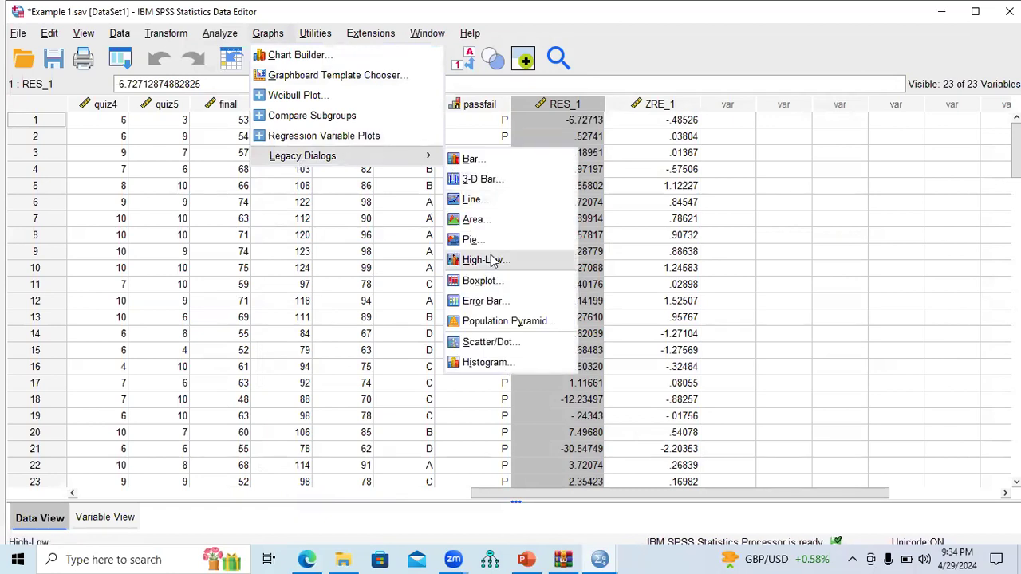
pyautogui.click(488, 362)
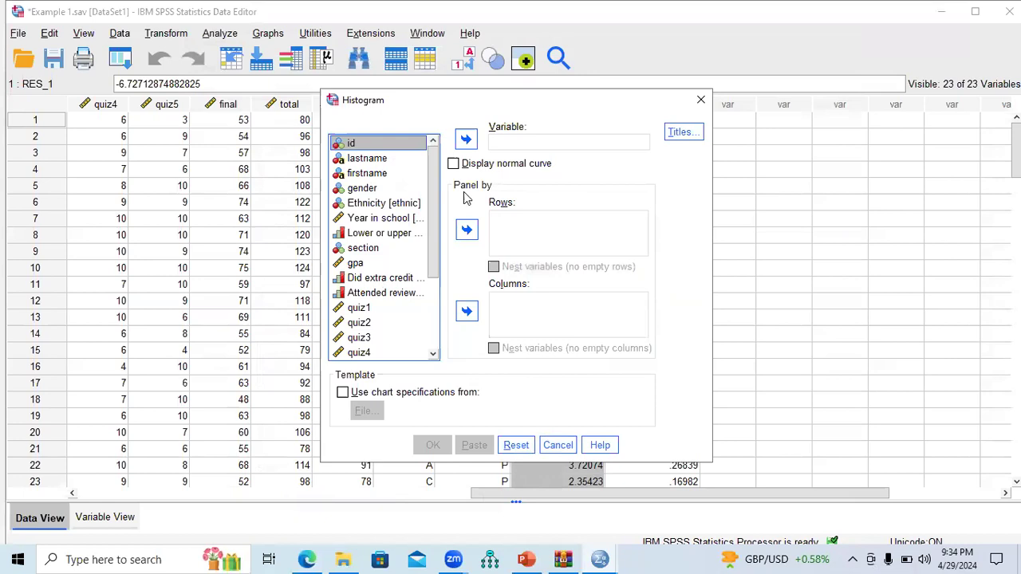
pyautogui.moveTo(437, 255); pyautogui.dragTo(422, 356)
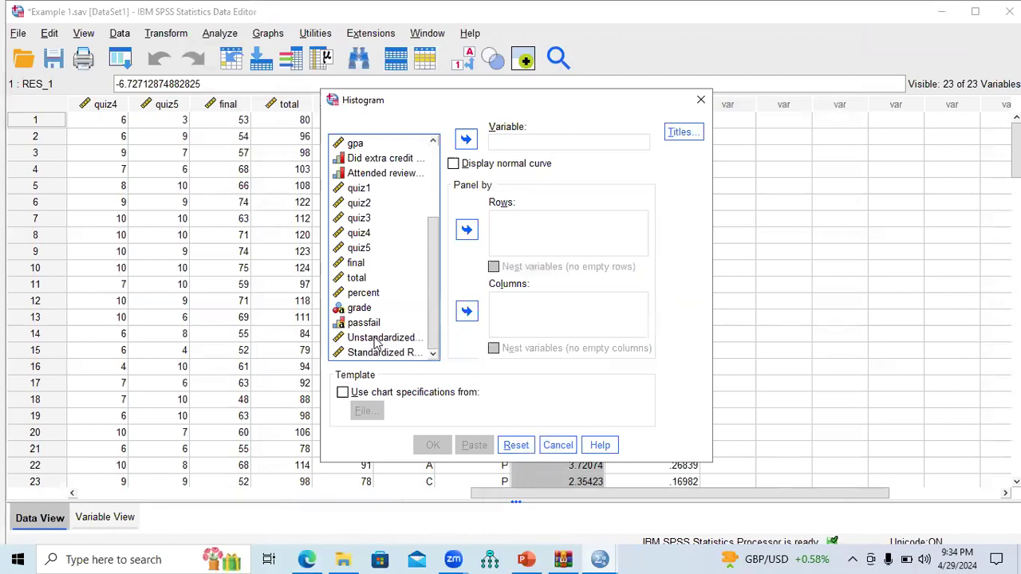
pyautogui.click(378, 338)
pyautogui.click(465, 140)
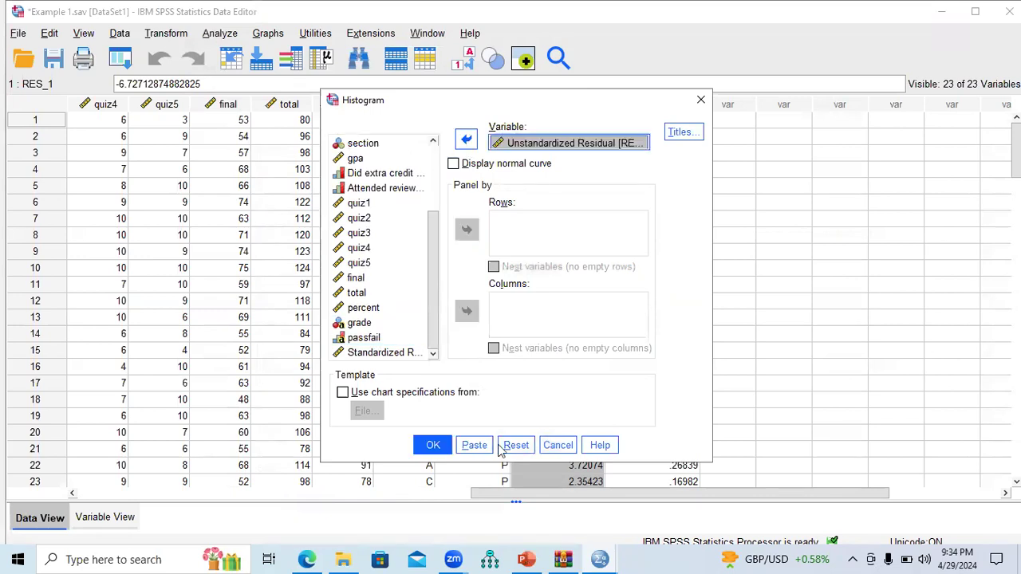
pyautogui.click(432, 446)
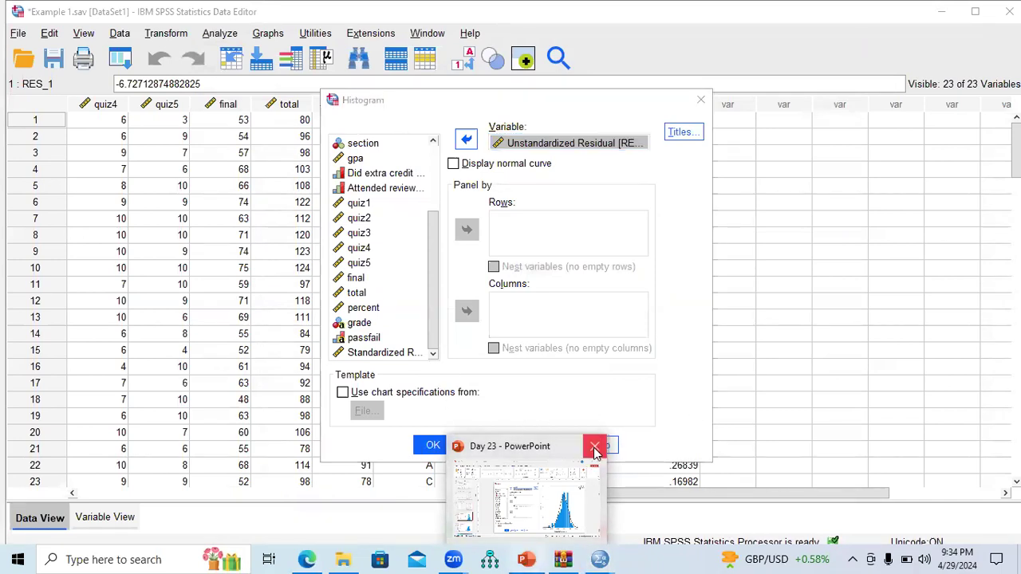
pyautogui.click(665, 420)
pyautogui.click(434, 445)
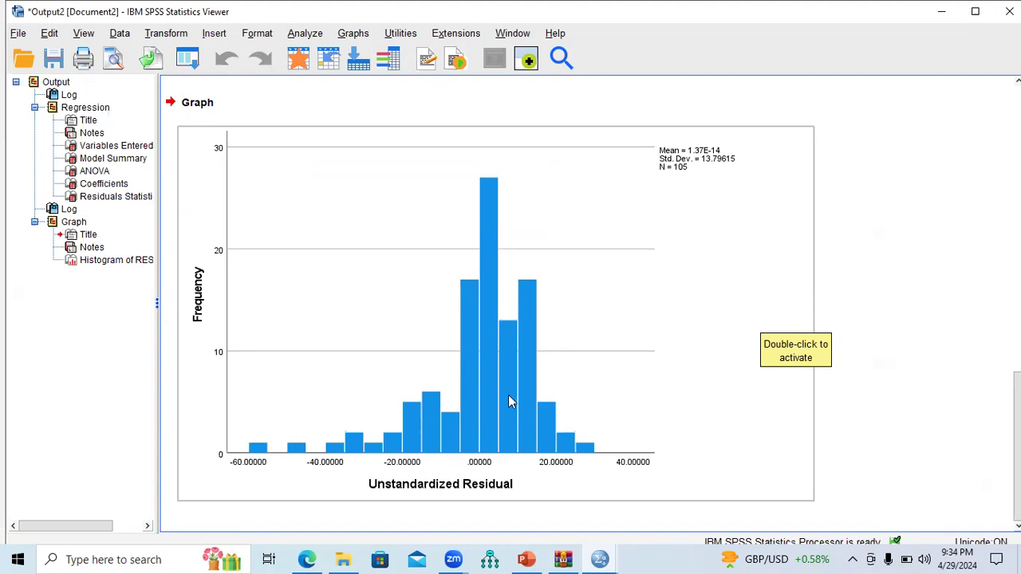
# Open the residual histogram for editing and add a normal distribution curve with automatic parameters
pyautogui.doubleClick(368, 229)
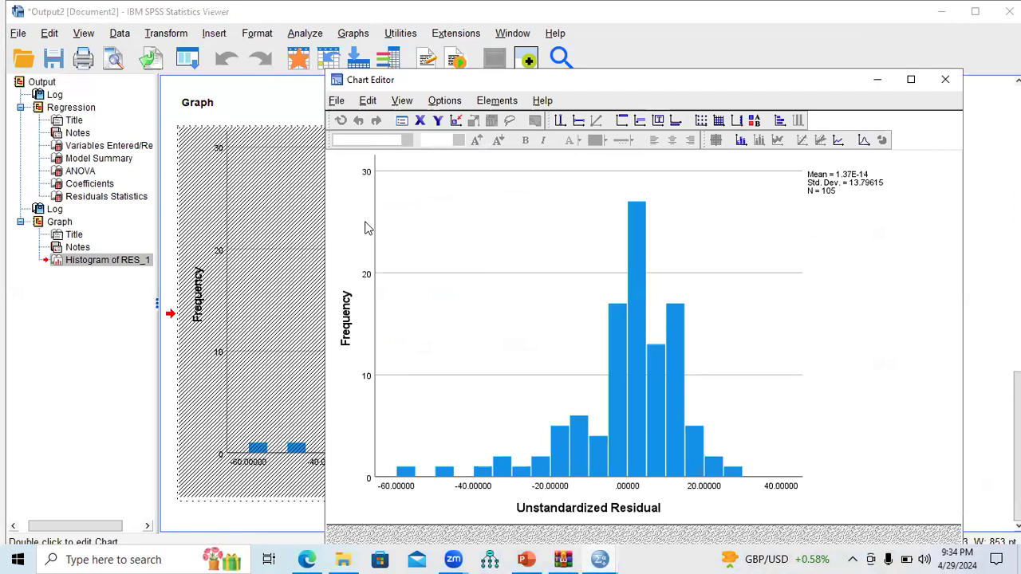
pyautogui.click(863, 141)
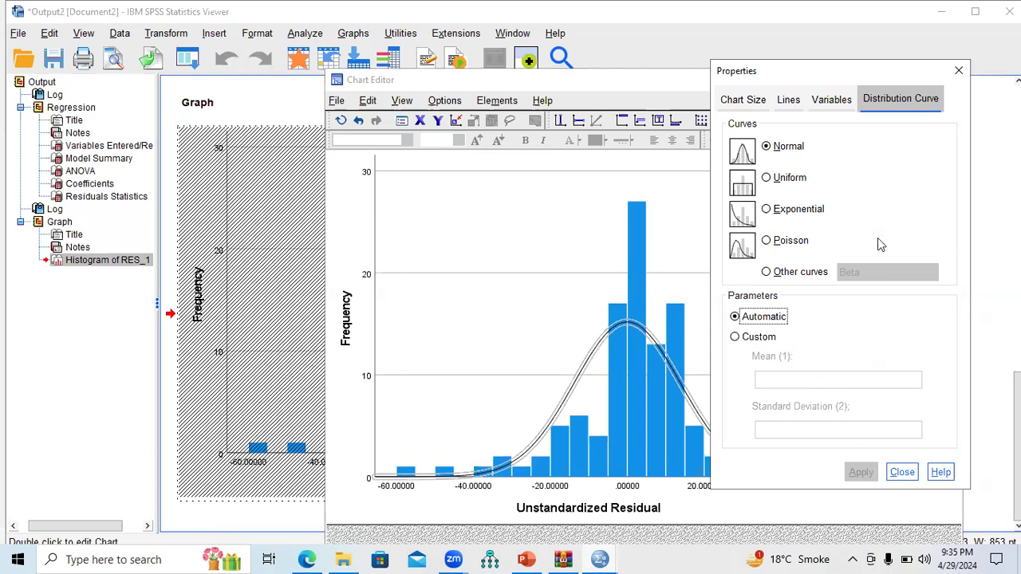
# Close the curve properties, view the unstandardized residual histogram at full size, and return to the output with the normal curve kept
pyautogui.click(957, 71)
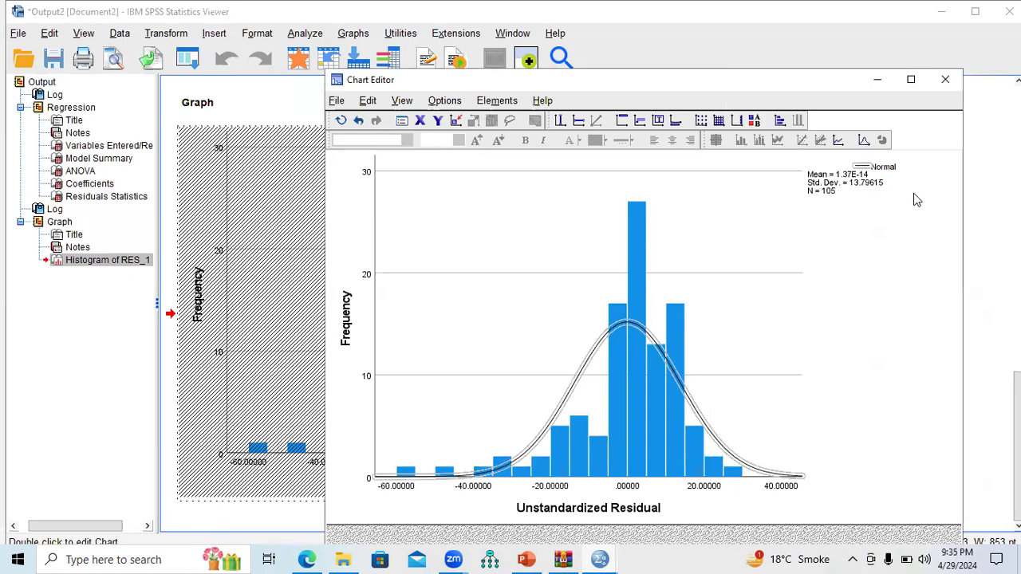
pyautogui.click(911, 82)
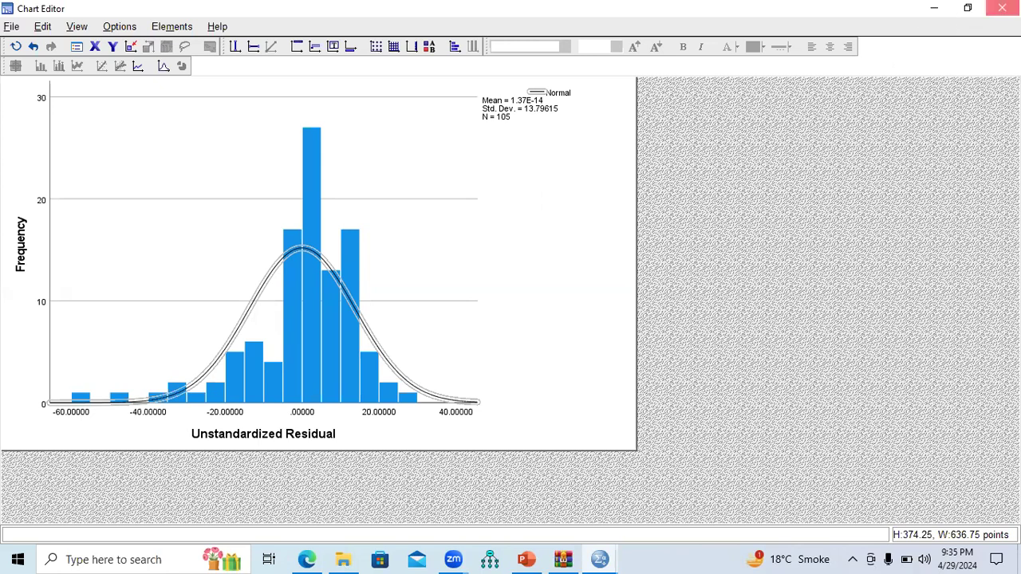
pyautogui.click(1002, 8)
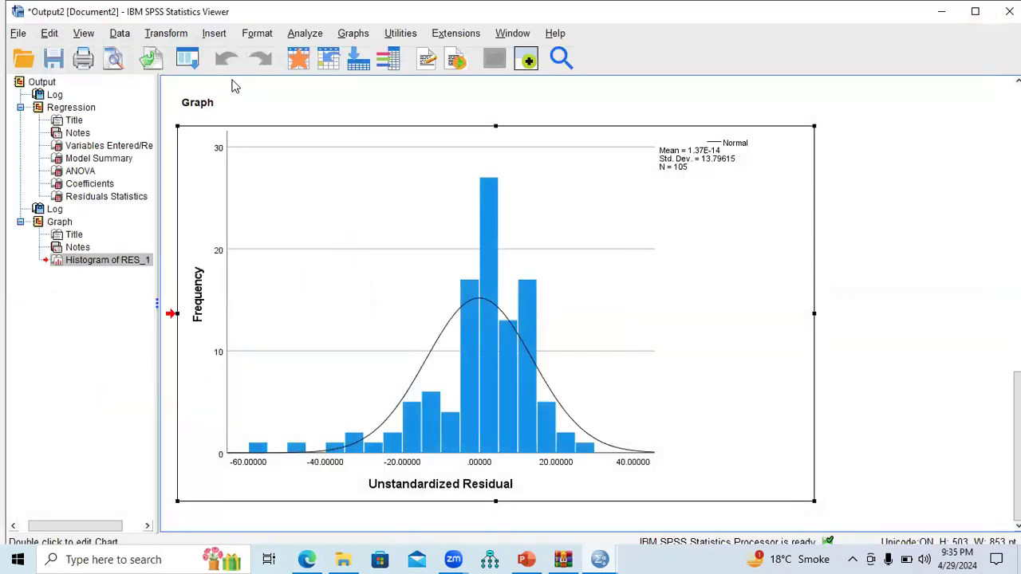
# Generate a legacy Histogram of the Standardized Residual variable (ZRE_1) in place of Unstandardized Residual, without a normal curve
pyautogui.click(353, 34)
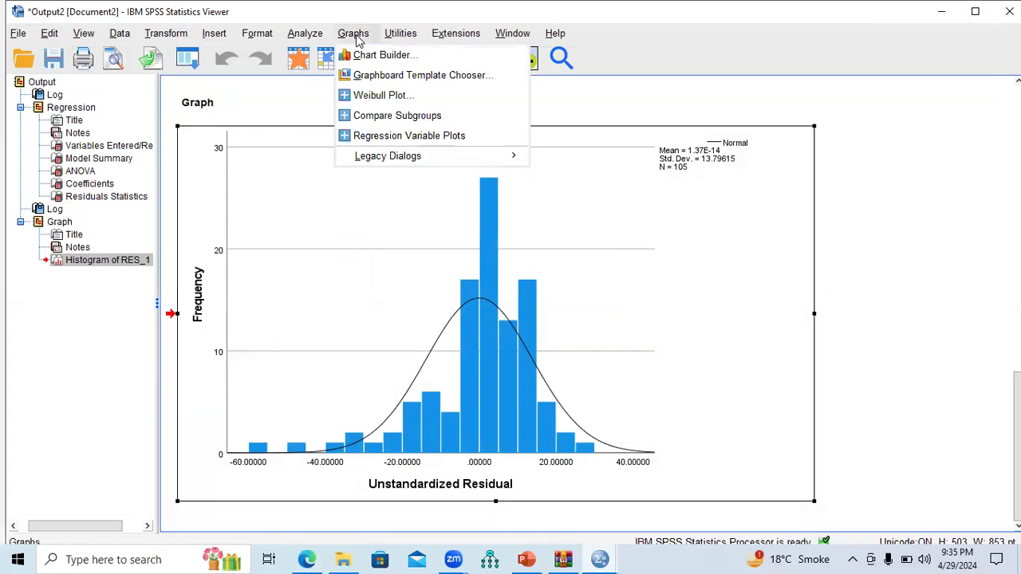
pyautogui.moveTo(399, 155)
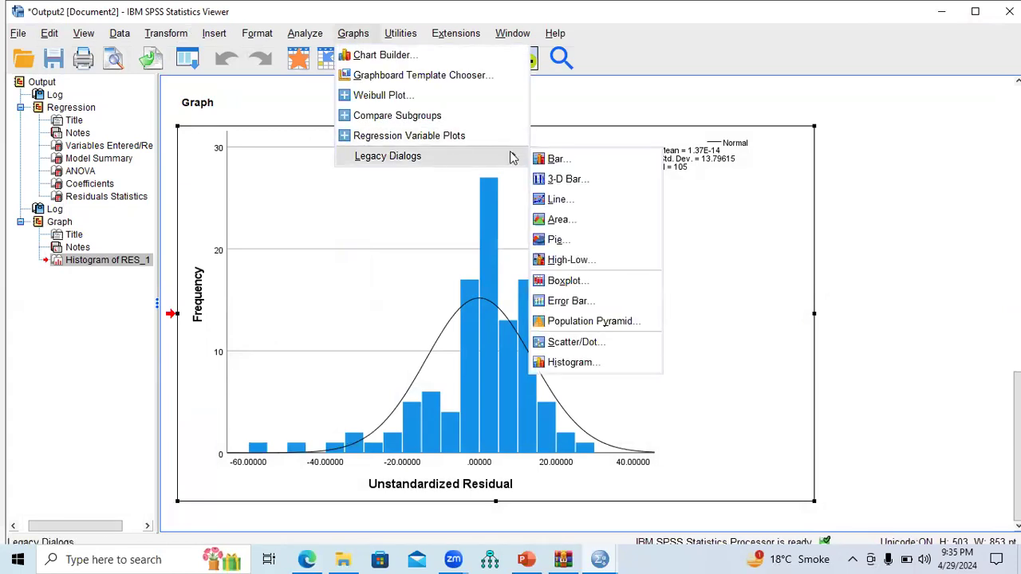
pyautogui.click(571, 363)
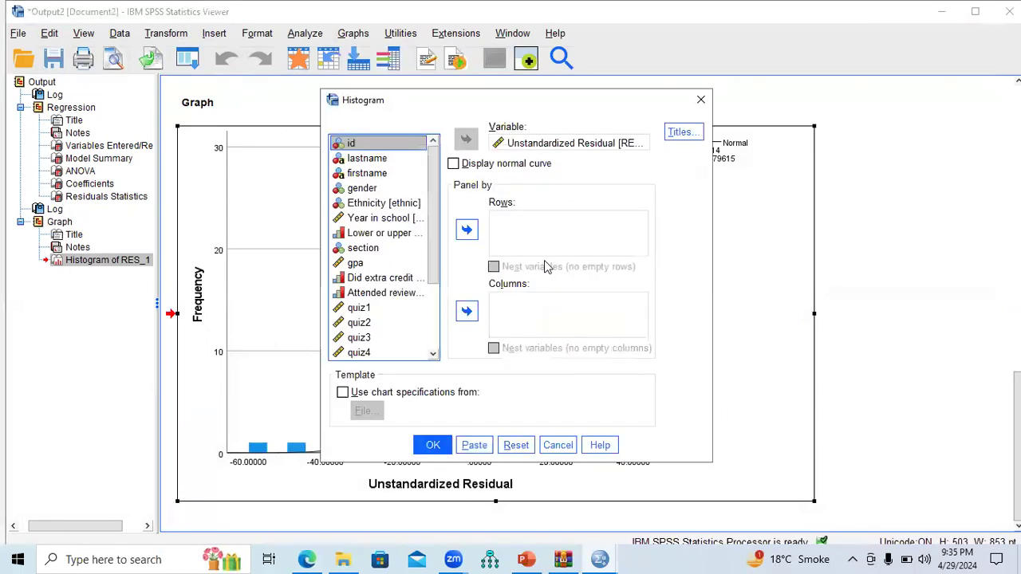
pyautogui.click(558, 143)
pyautogui.click(466, 140)
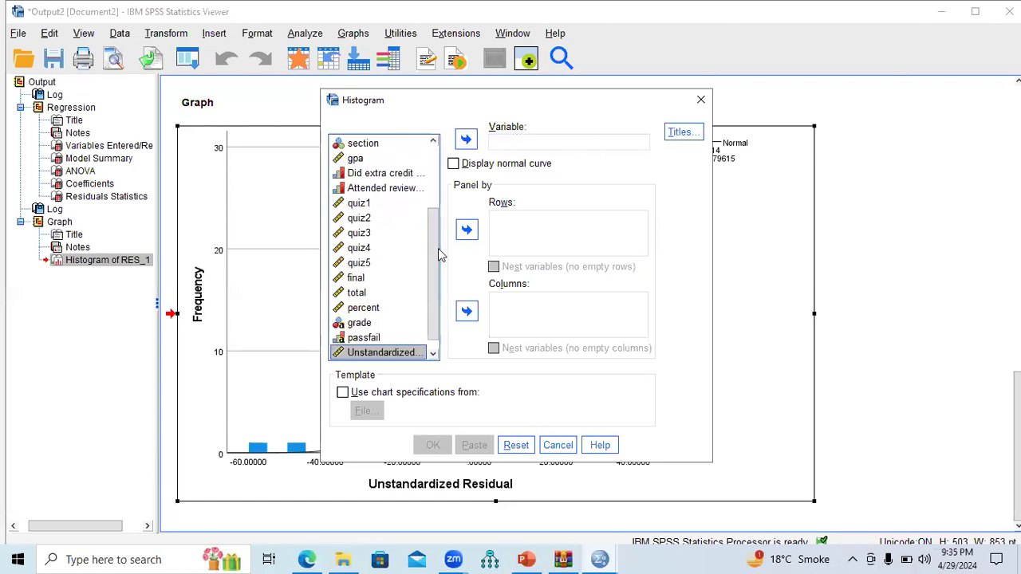
pyautogui.scroll(-1, 407, 351)
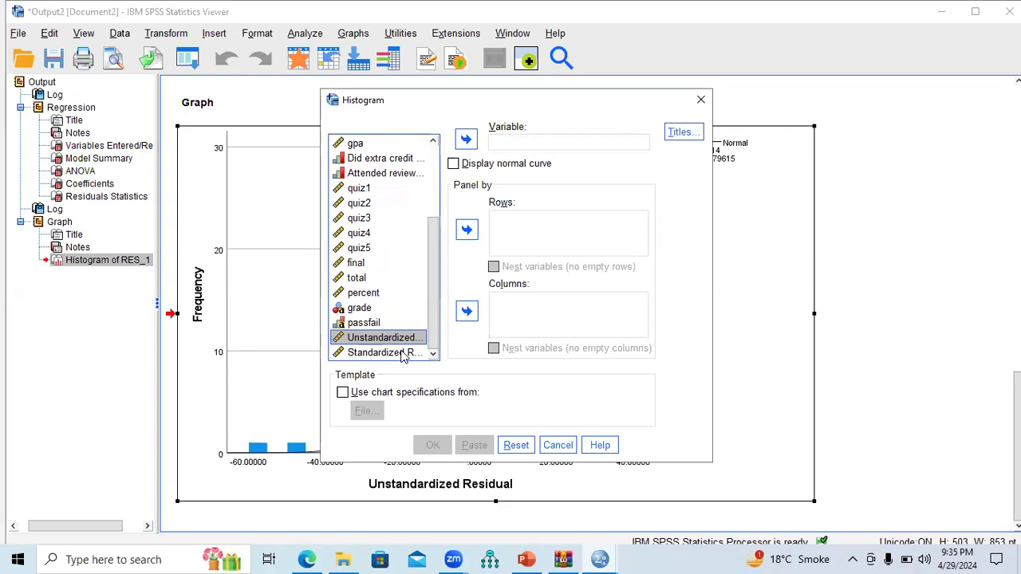
pyautogui.click(403, 353)
pyautogui.click(466, 139)
pyautogui.click(433, 445)
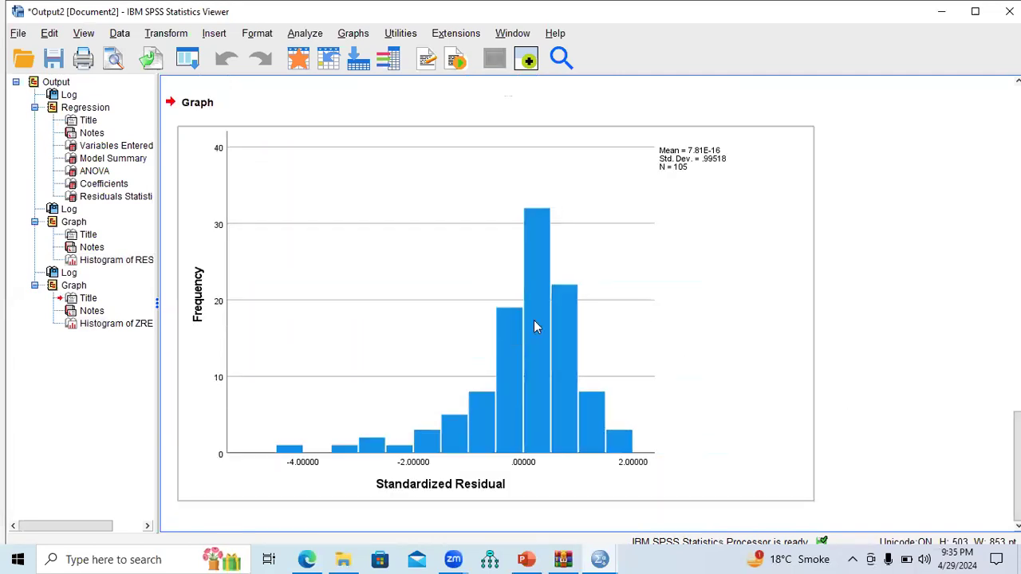
# Open the standardized residual histogram for editing, add a normal distribution curve with automatic parameters, and enlarge the chart editor
pyautogui.click(468, 276)
pyautogui.doubleClick(466, 271)
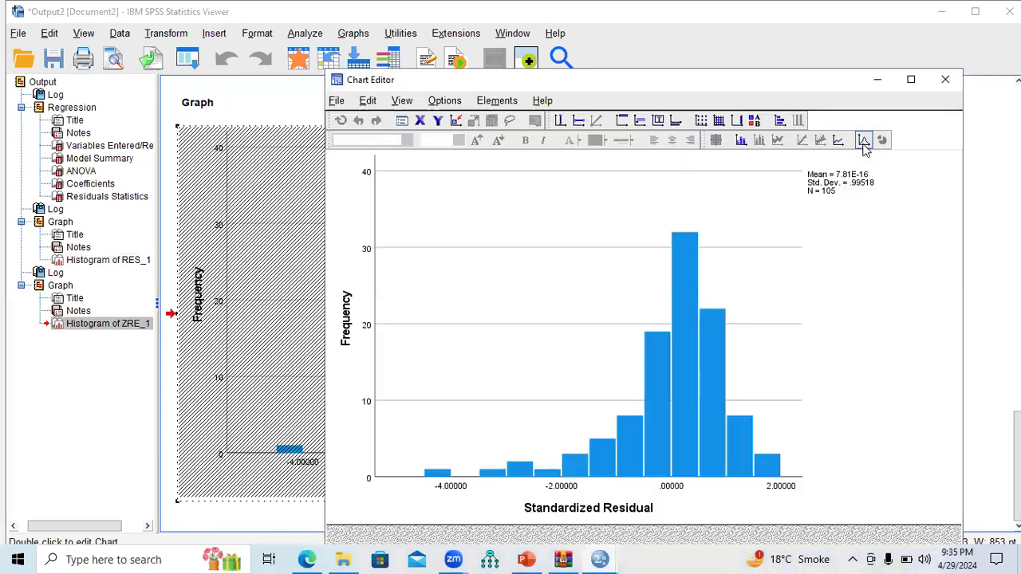
pyautogui.click(864, 143)
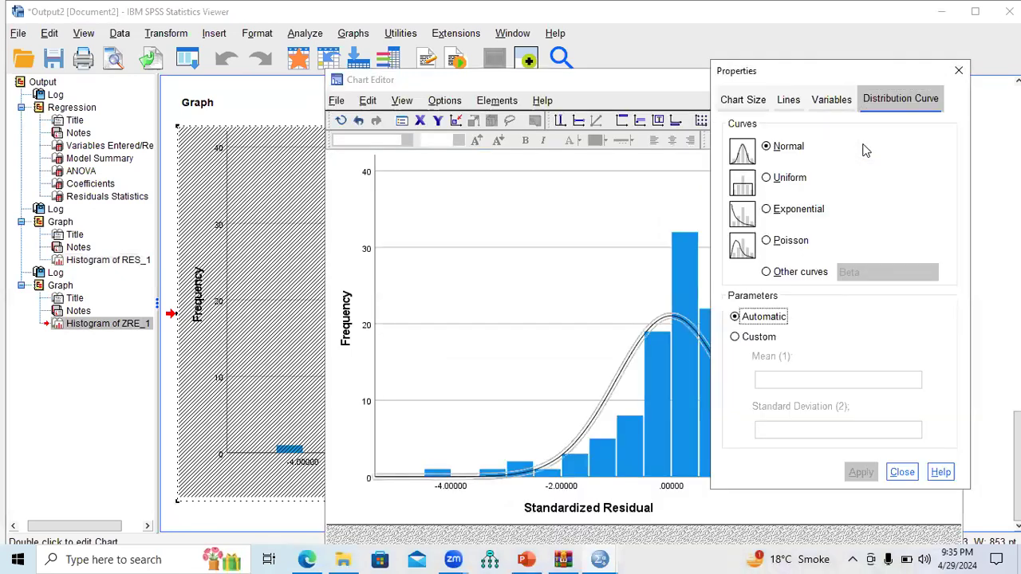
pyautogui.click(957, 71)
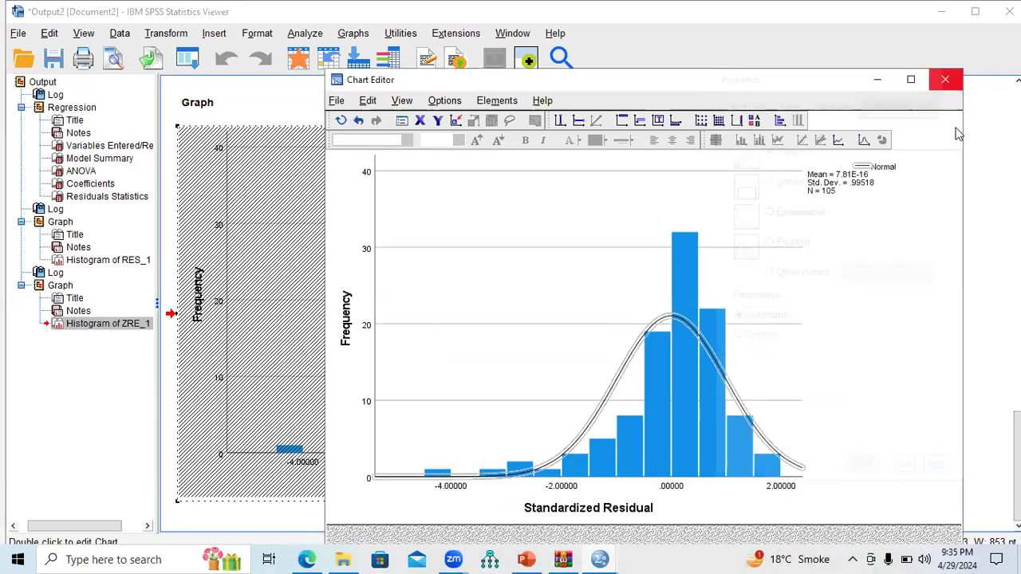
pyautogui.click(912, 81)
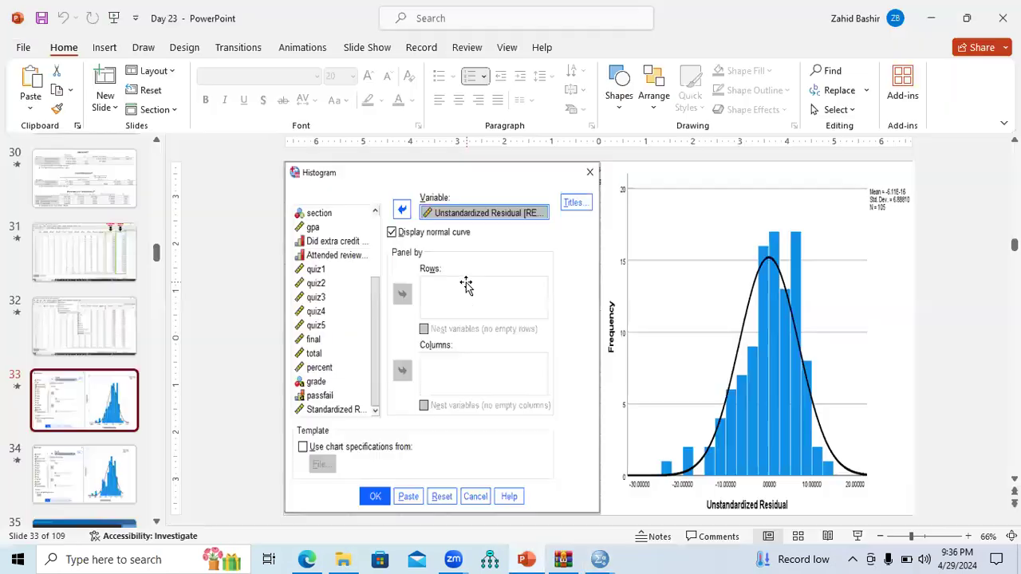
# In the PowerPoint presentation, examine slide 34 showing the Histogram settings and chart for Standardized Residual
pyautogui.click(94, 470)
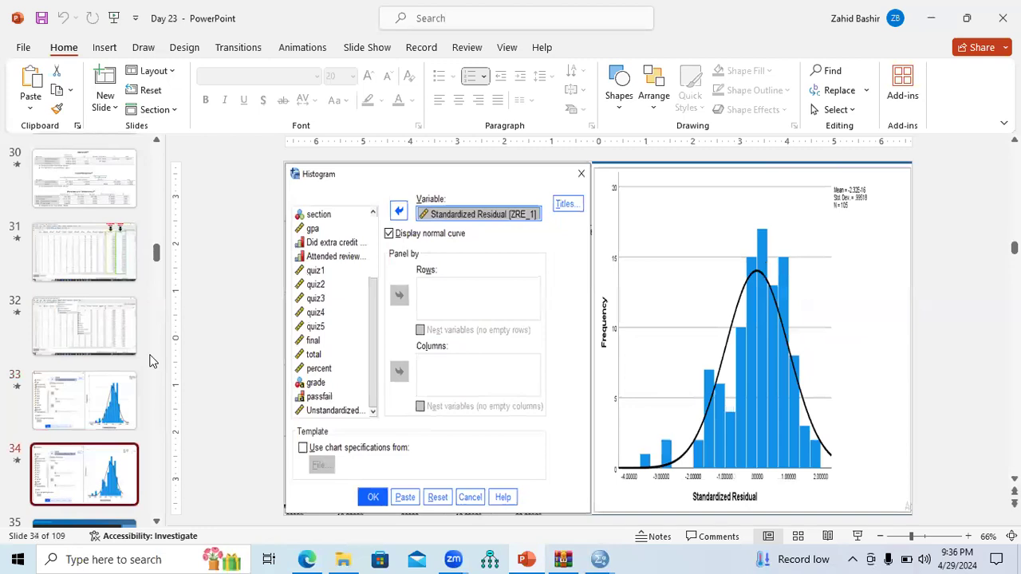
pyautogui.scroll(-3, 153, 367)
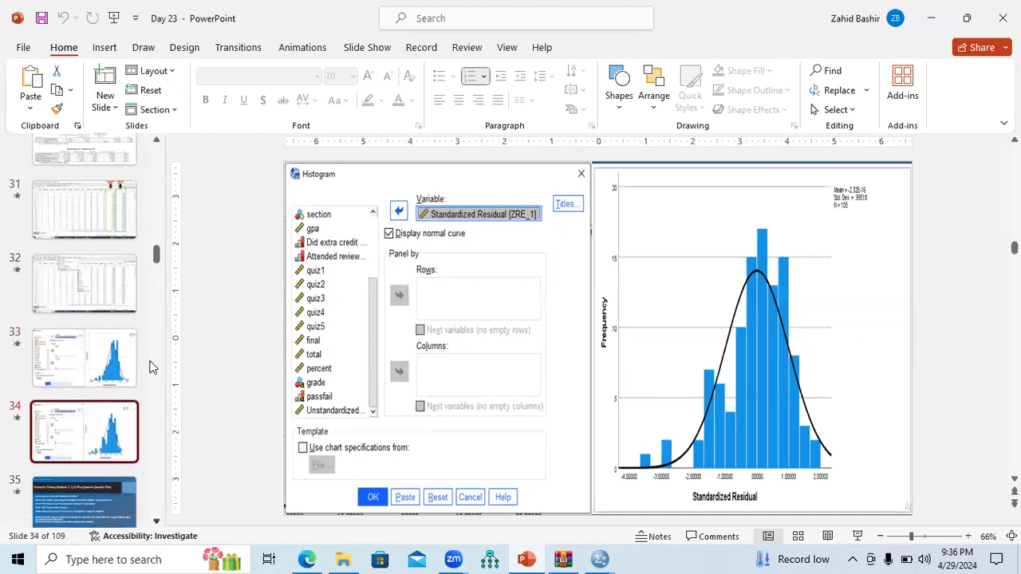